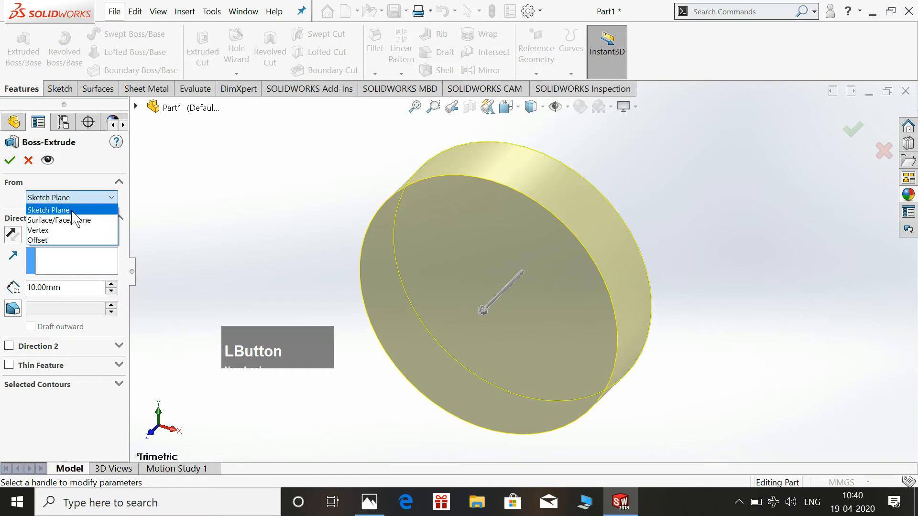
Extrude the circle symmetrically about its sketch plane using Mid Plane with a 40 mm depth
left_click(65, 207)
left_click(58, 235)
left_click(62, 300)
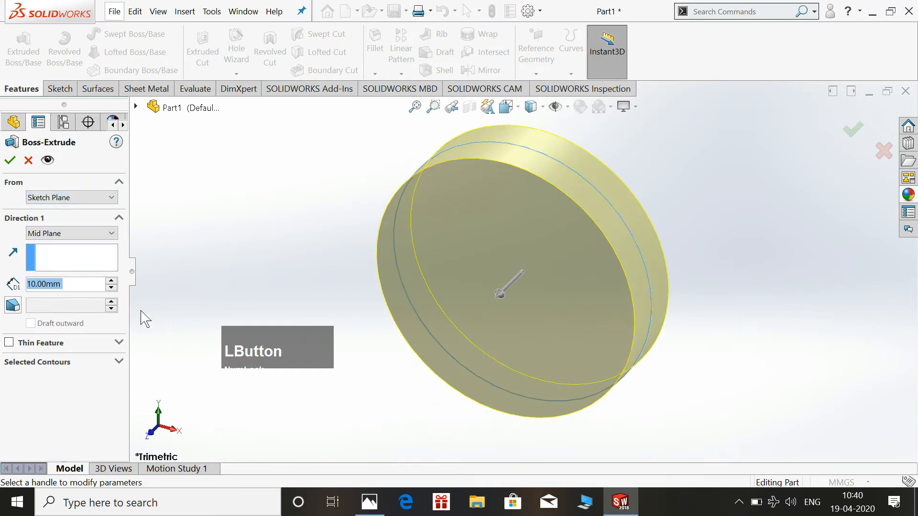
type("40")
key("Return")
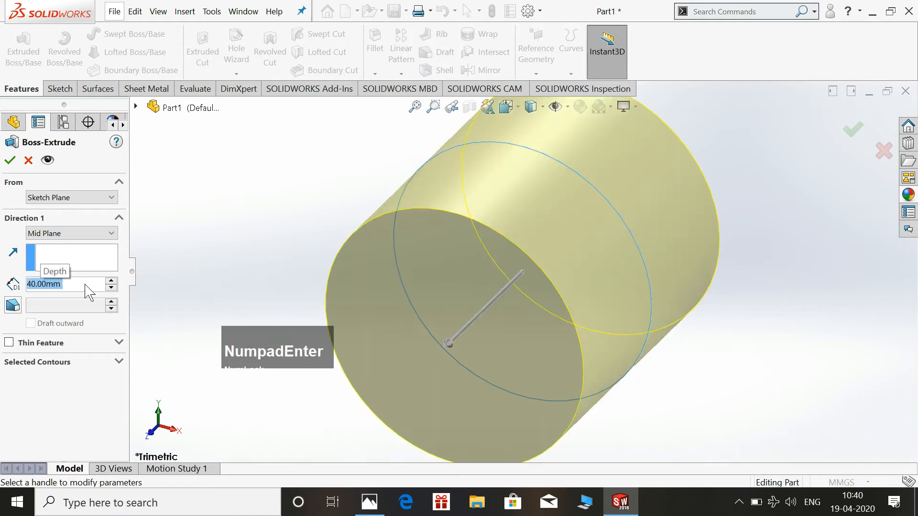
left_click(10, 161)
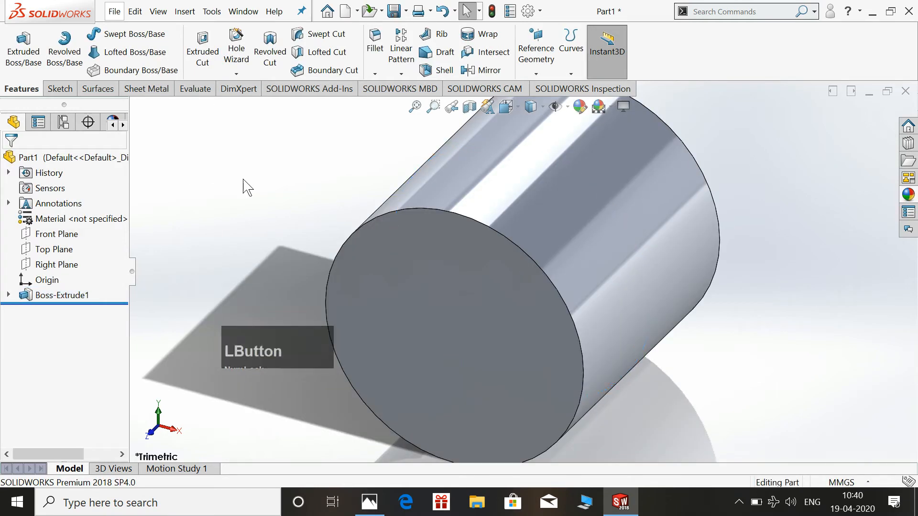
Start a sketch on the Right Plane and draw a circle about 14.5 mm in diameter, centred about 8.4 mm right of the origin
scroll(251, 183, "up", 1)
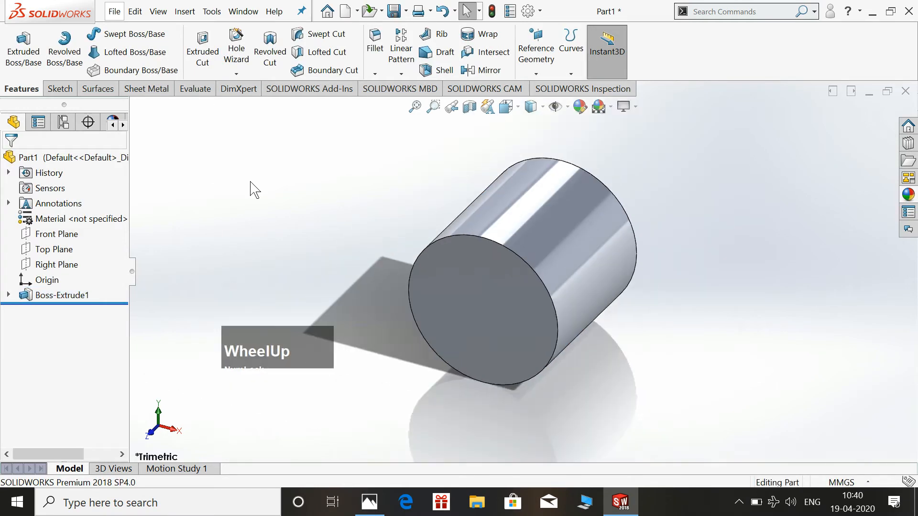
left_click(61, 266)
left_click(71, 247)
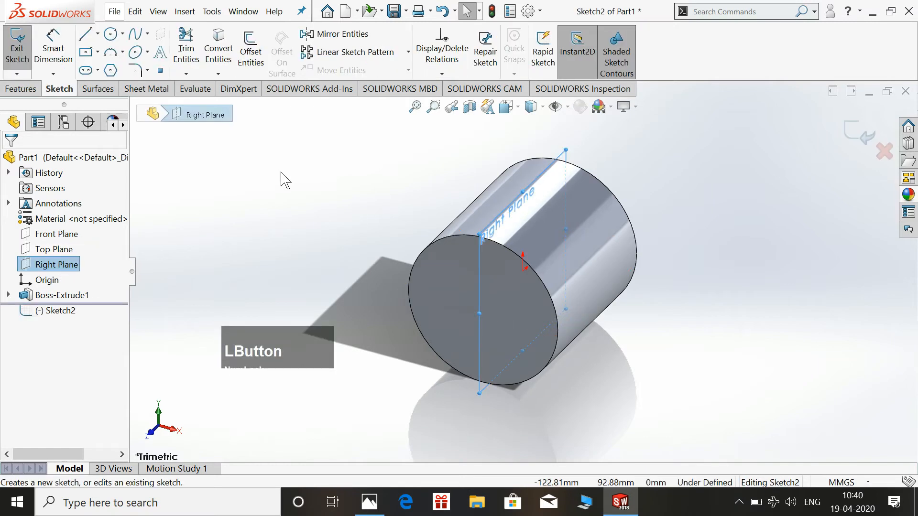
key("space")
left_click(284, 211)
scroll(365, 260, "up", 1)
left_click(303, 211)
left_click(110, 34)
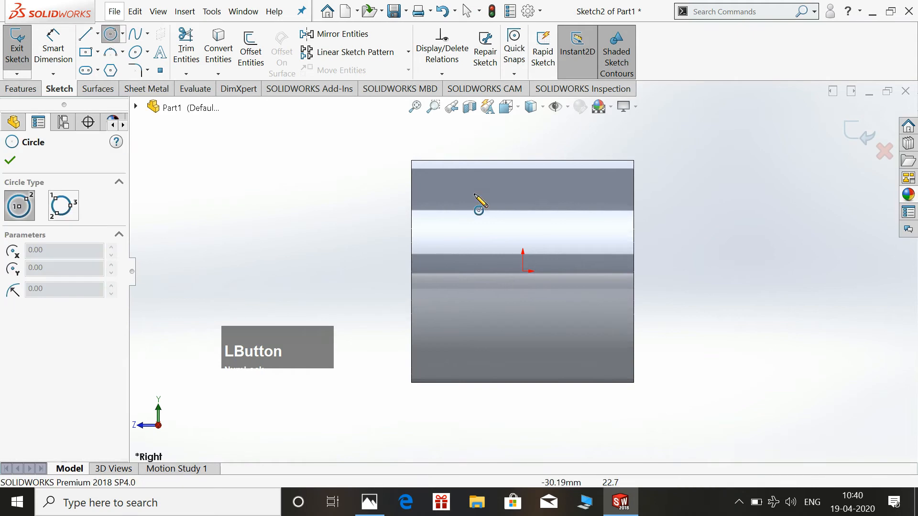
left_click_drag(569, 271, 601, 299)
Dimension the circle's diameter as 20 mm
right_click_drag(601, 298, 600, 251)
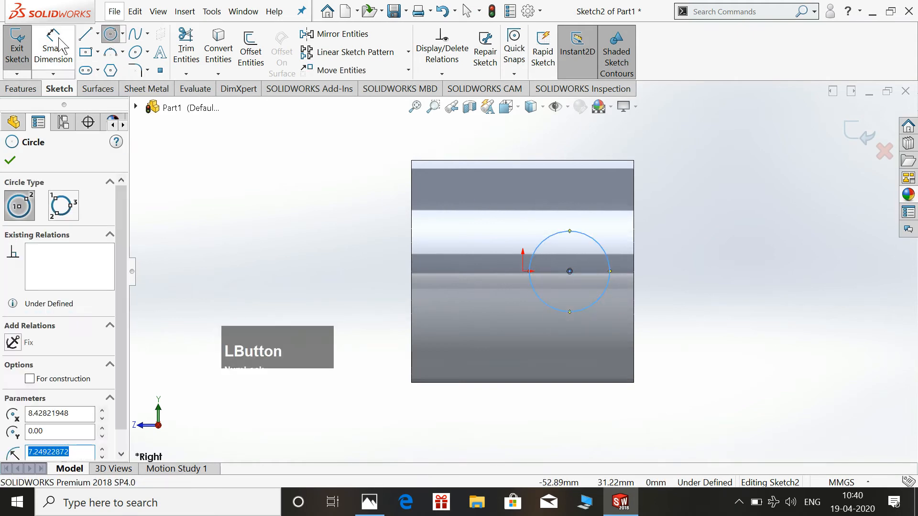
left_click(593, 244)
left_click(741, 210)
type("20")
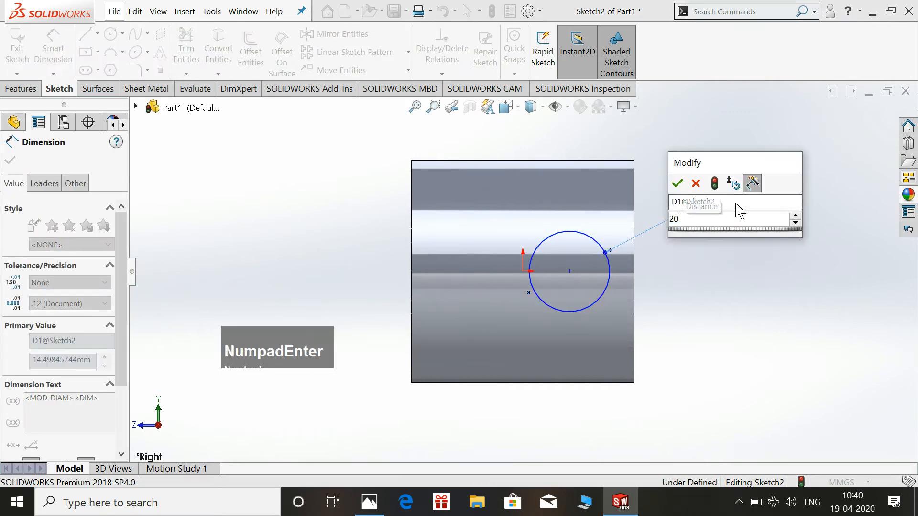
key("Return")
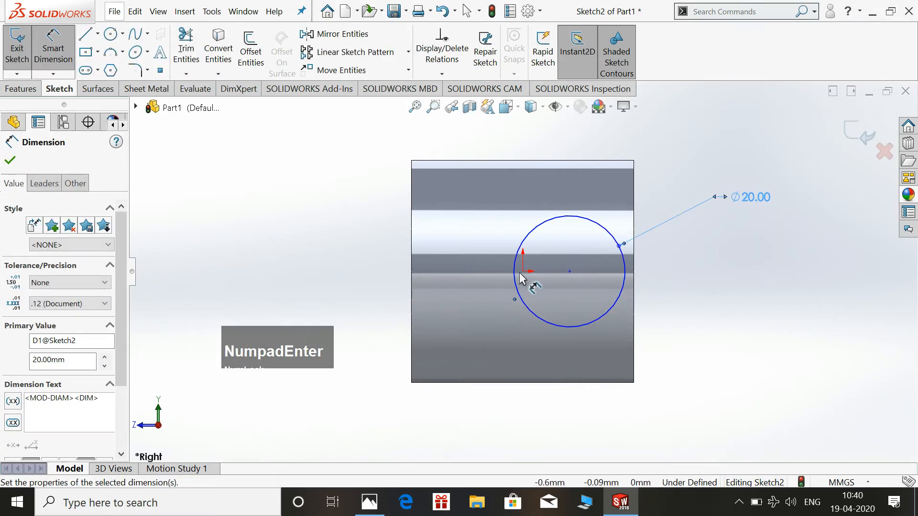
Dimension the horizontal distance from the origin to the circle's centre as 5 mm
left_click(552, 271)
left_click(569, 272)
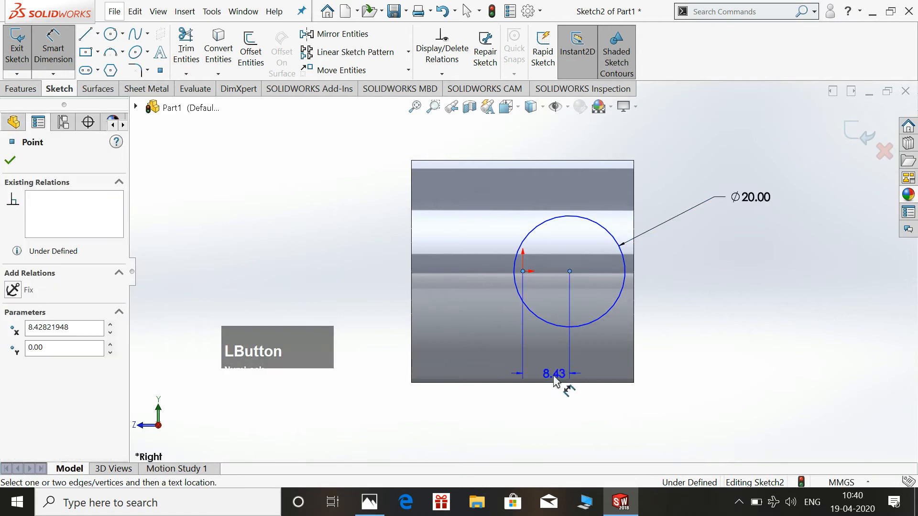
left_click(546, 364)
type("5")
key("Return")
key("Escape")
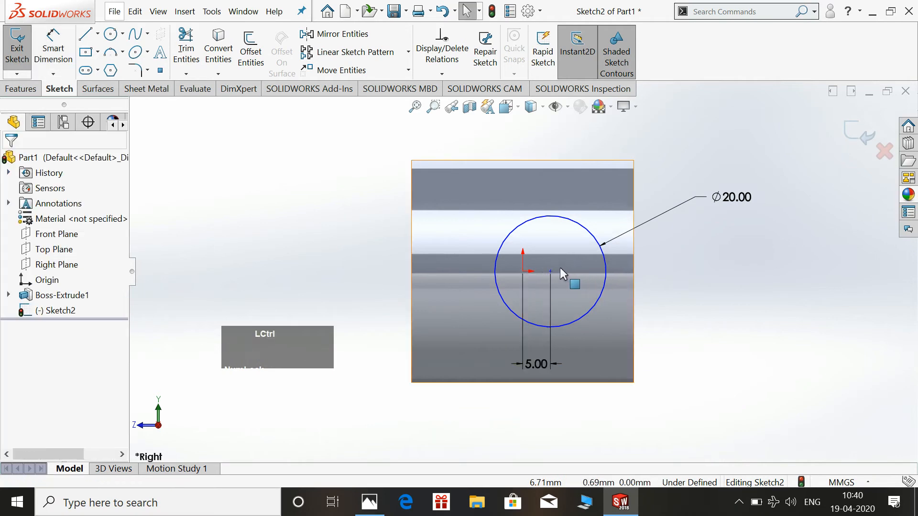
Add a Horizontal relation between the circle's centre and the origin, and exit the sketch
left_click(551, 271)
left_click(523, 272, "ctrl")
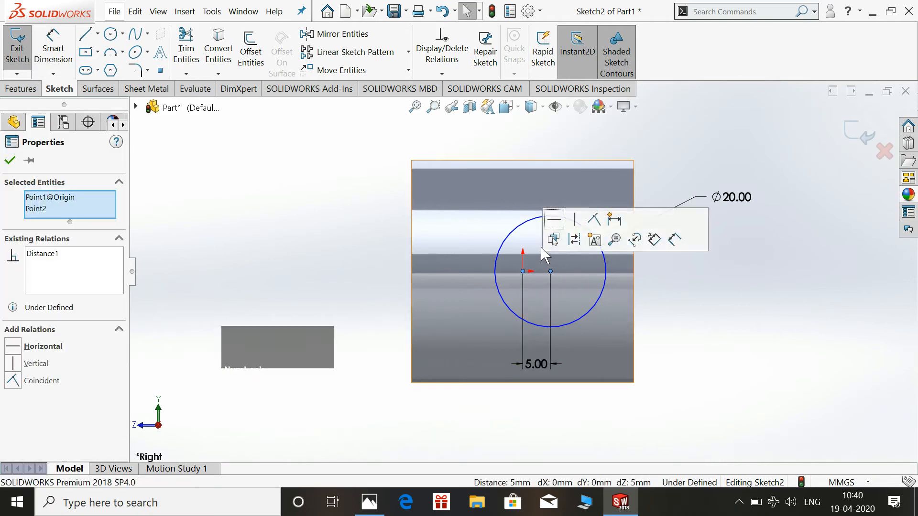
left_click(554, 220)
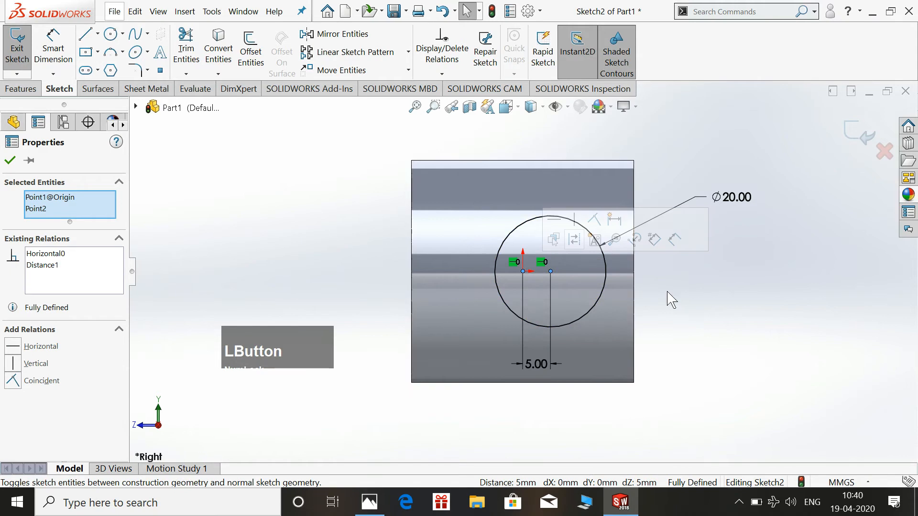
left_click(852, 131)
Set up a Mid Plane extrusion of the 20 mm circle with a 23 mm depth, consulting the reference drawing
key("space")
left_click(796, 148)
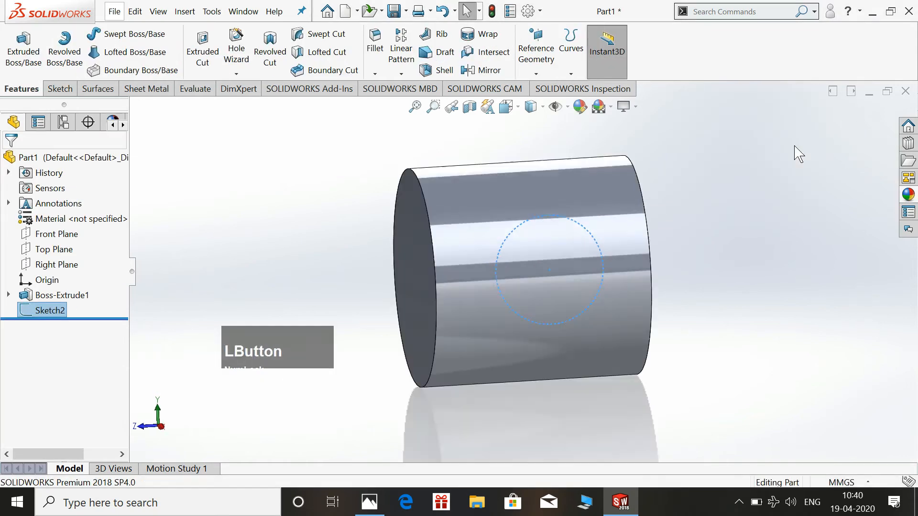
left_click(23, 48)
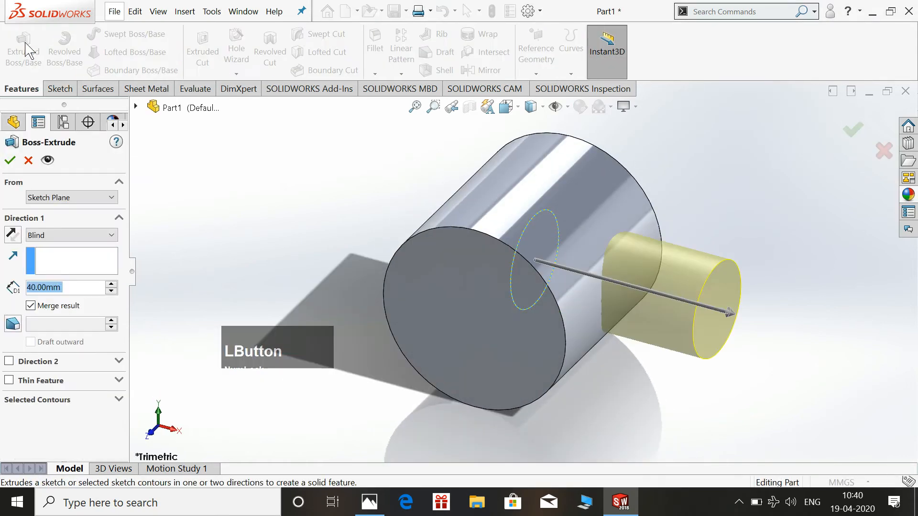
left_click(57, 235)
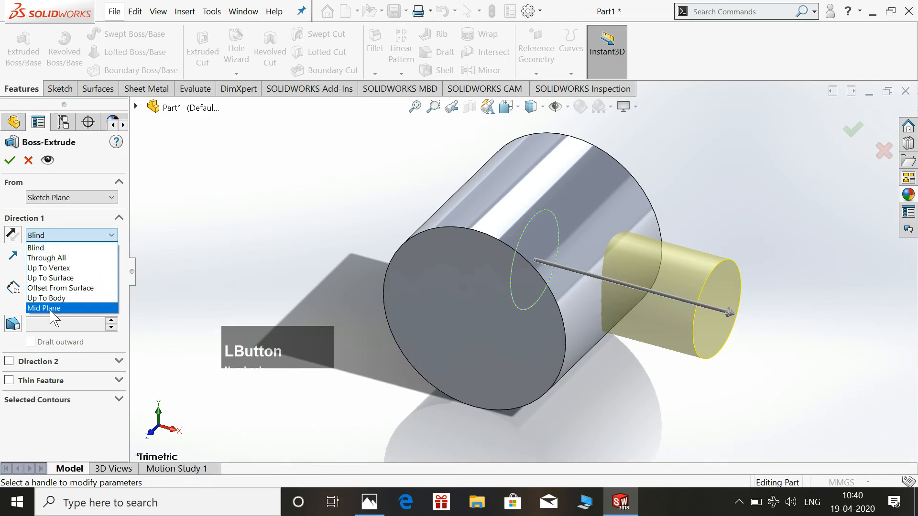
left_click(51, 309)
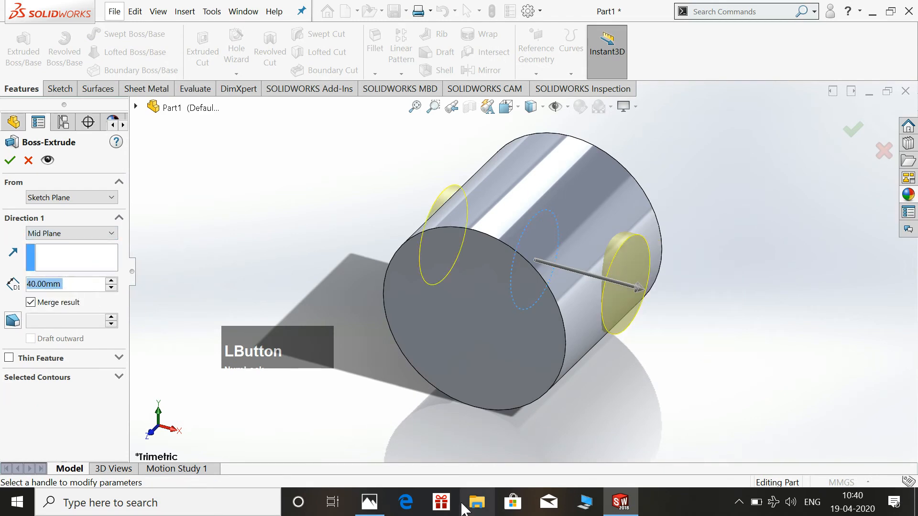
left_click(371, 505)
left_click(370, 504)
left_click(63, 284)
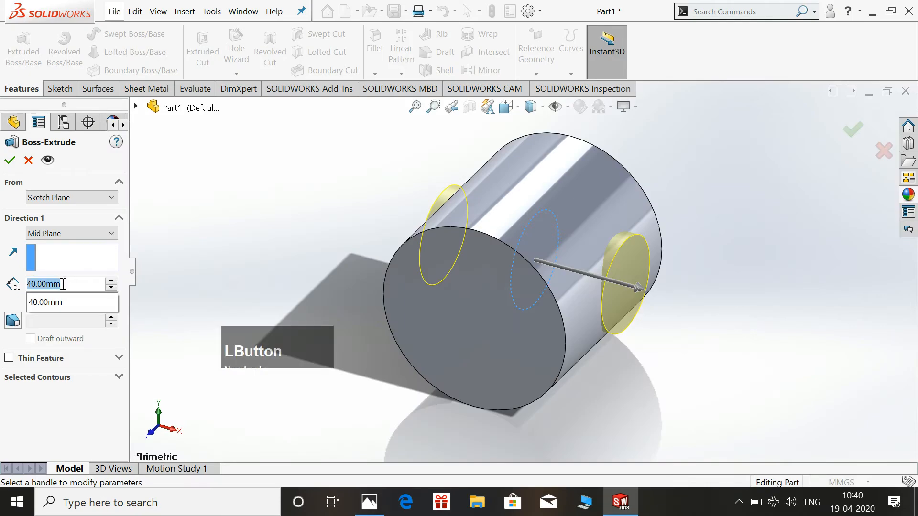
type("23")
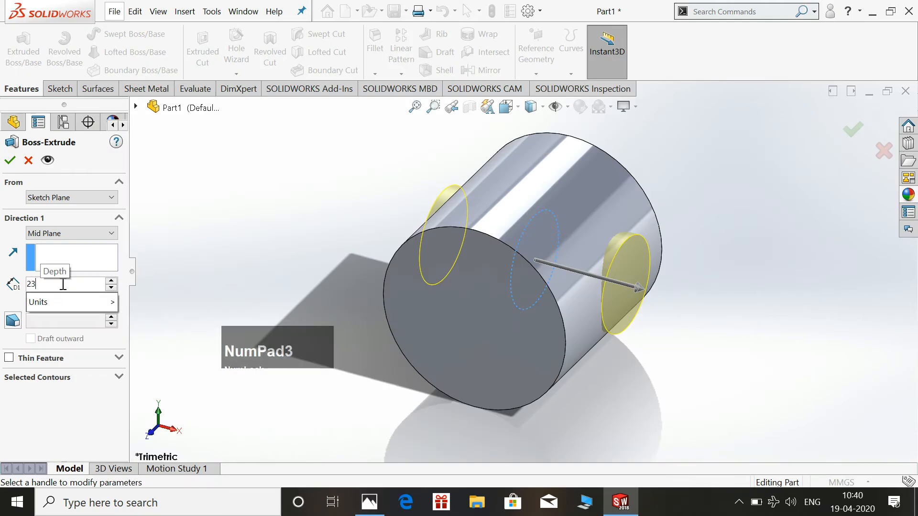
key("Return")
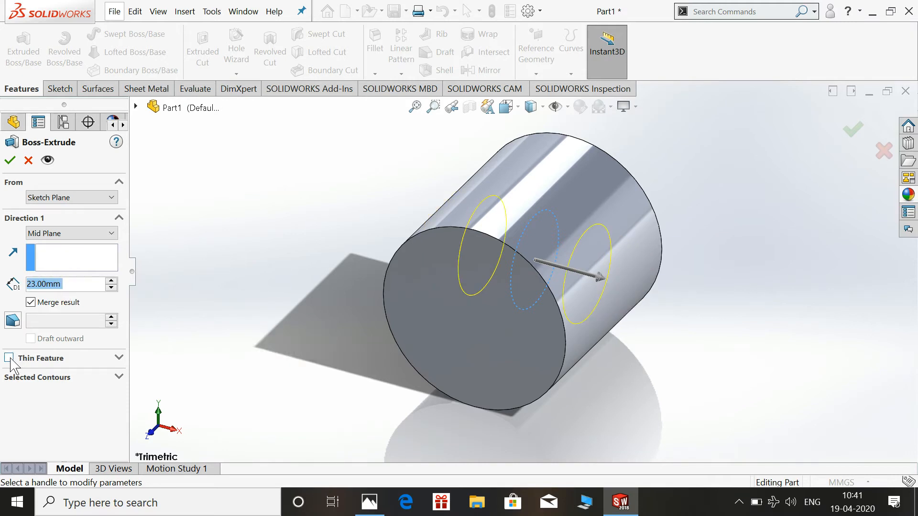
Switch the extrusion to Blind, add a second direction with a 23 mm depth, and create the boss
left_click(58, 234)
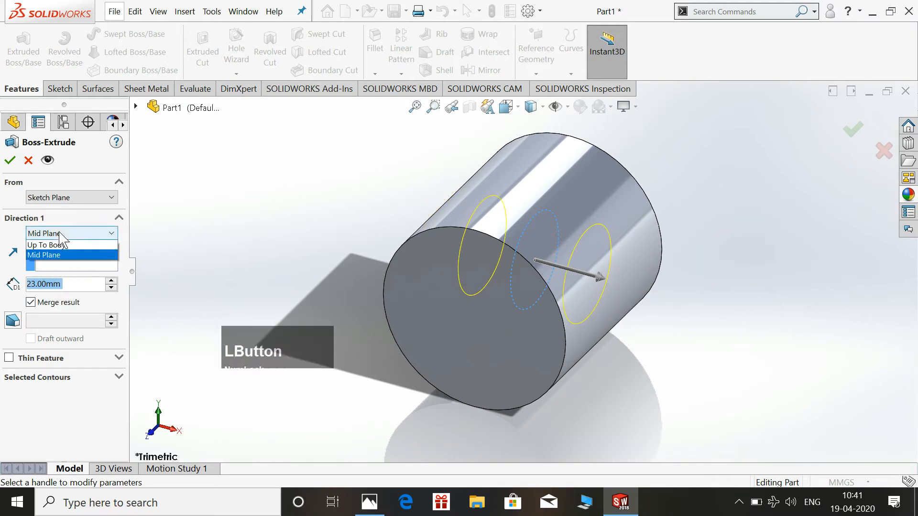
left_click(43, 247)
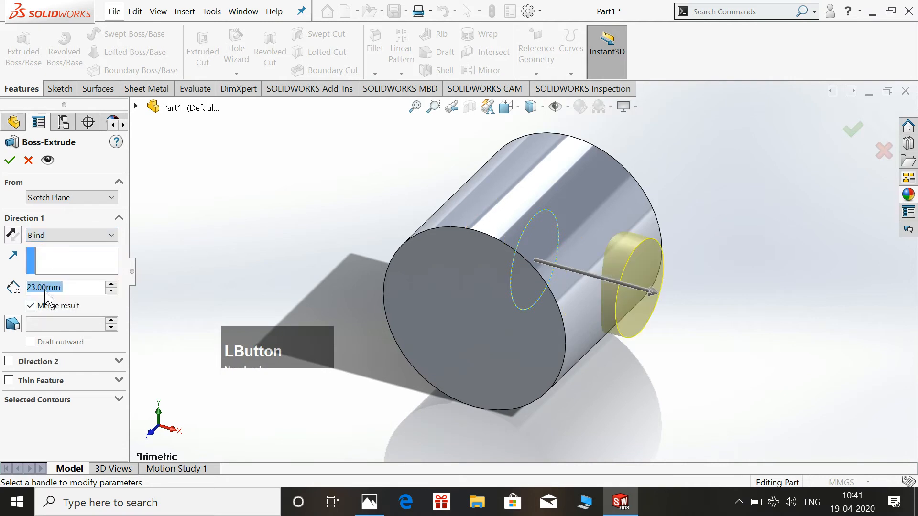
left_click(9, 362)
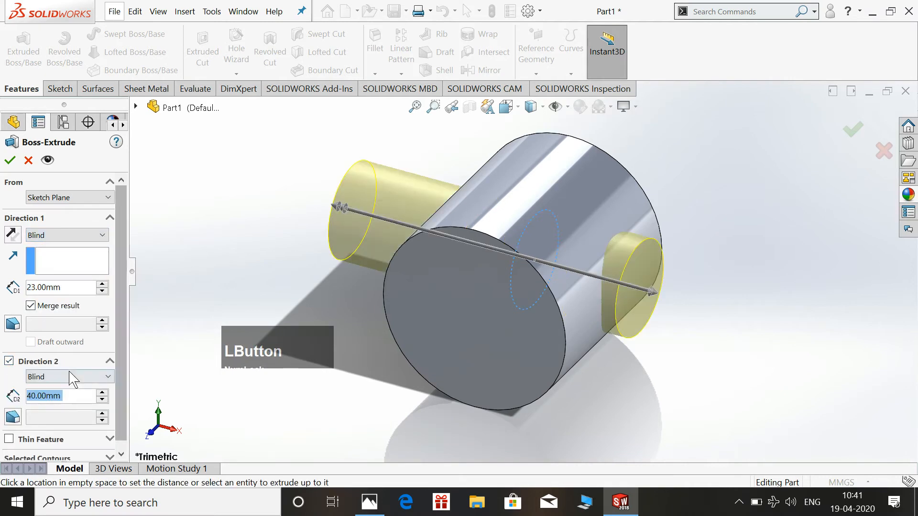
type("23")
key("Return")
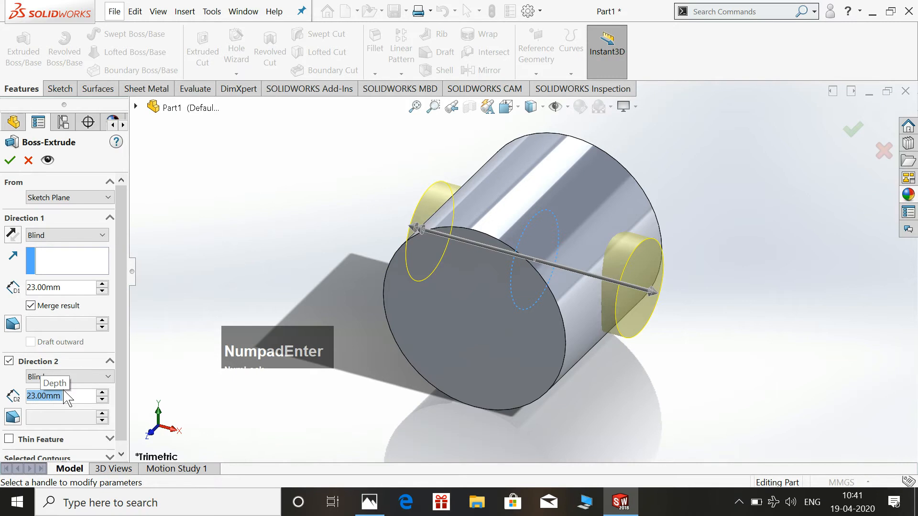
left_click(14, 161)
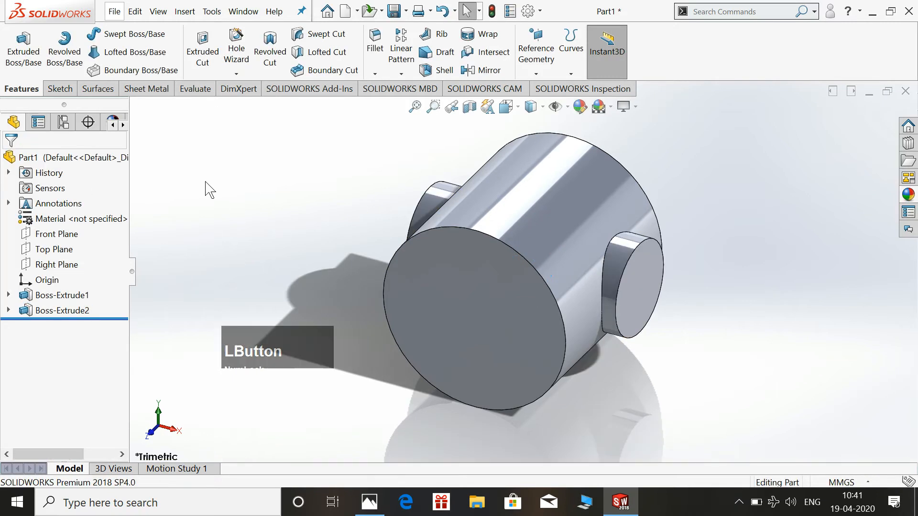
Start a sketch on the Right Plane and draw a circle about 8.8 mm in diameter, centred on the 20 mm side boss
left_click(55, 264)
left_click(75, 244)
key("space")
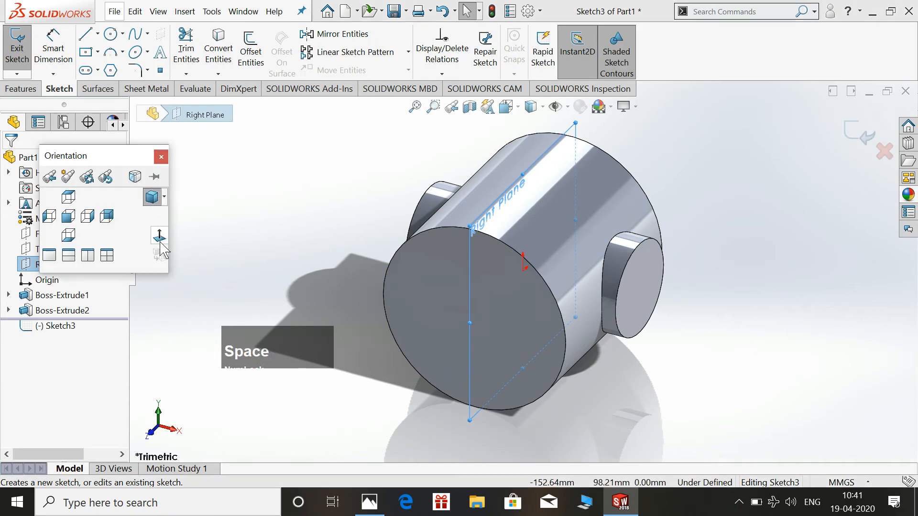
left_click(164, 232)
left_click(110, 33)
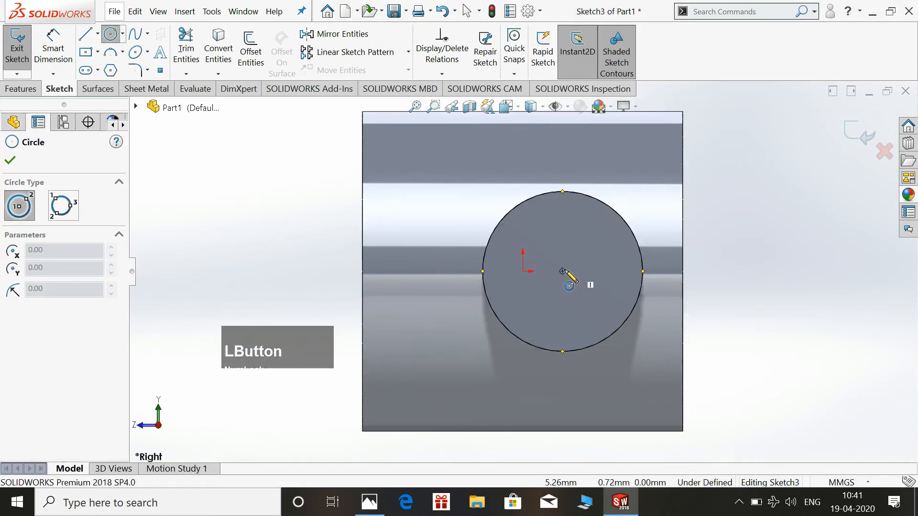
left_click_drag(562, 271, 589, 296)
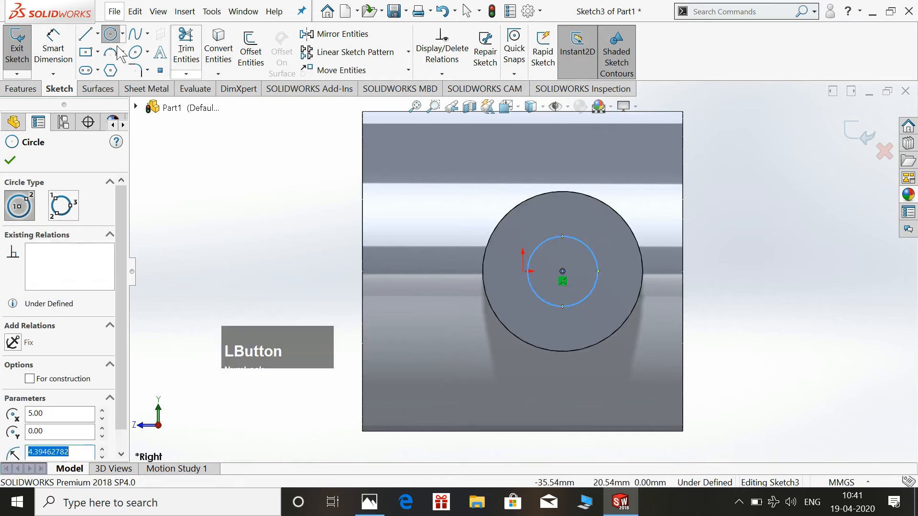
Dimension the small circle's diameter as 12.5 mm and exit the sketch
left_click(58, 40)
left_click(593, 252)
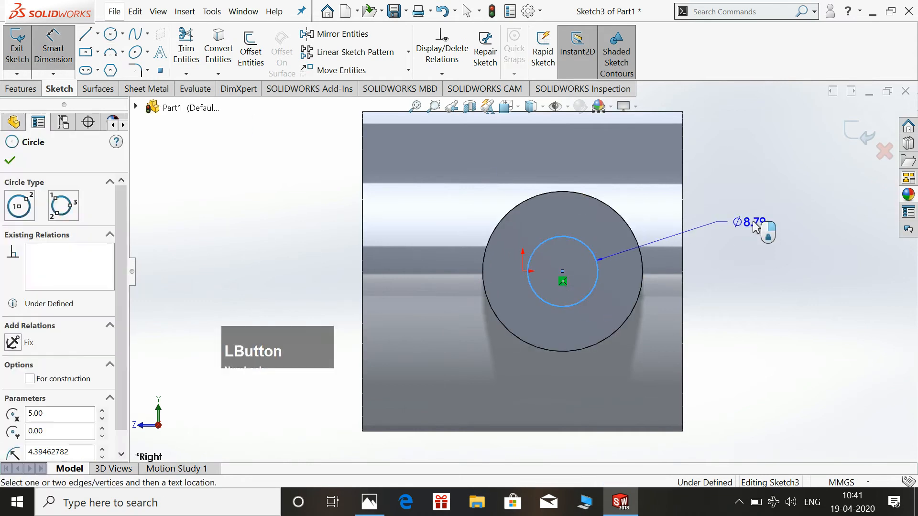
left_click(766, 224)
type("12.5")
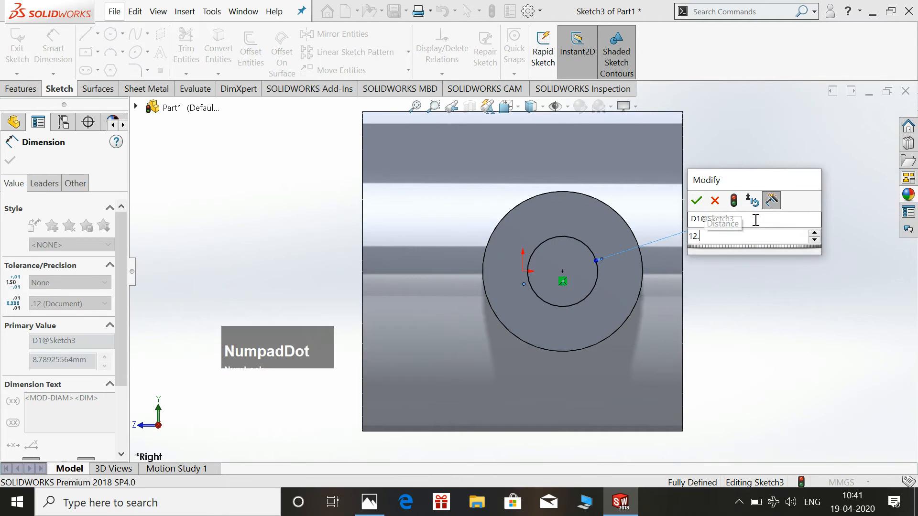
key("Return")
key("Escape")
left_click(855, 137)
Extrude the 12.5 mm circle sketch as Blind 45 mm in both directions to form the shafts, consulting the reference drawing
key("space")
left_click(821, 127)
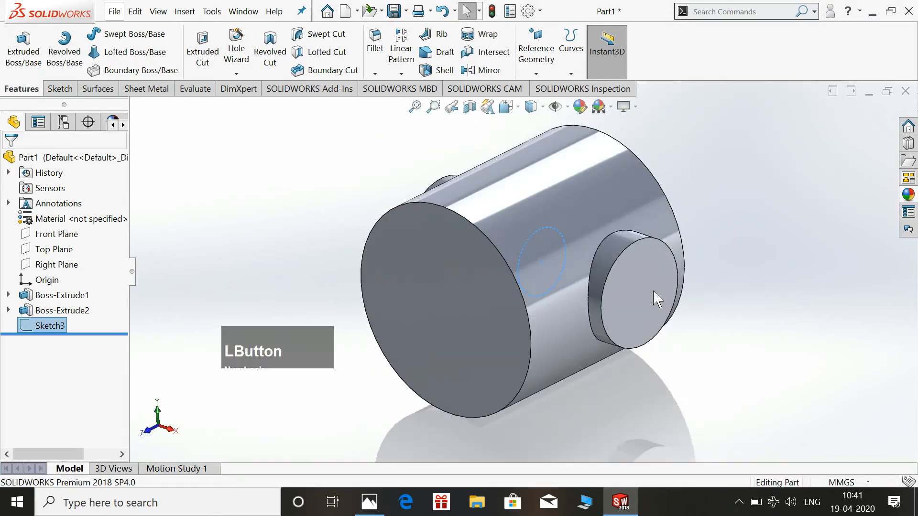
left_click(379, 504)
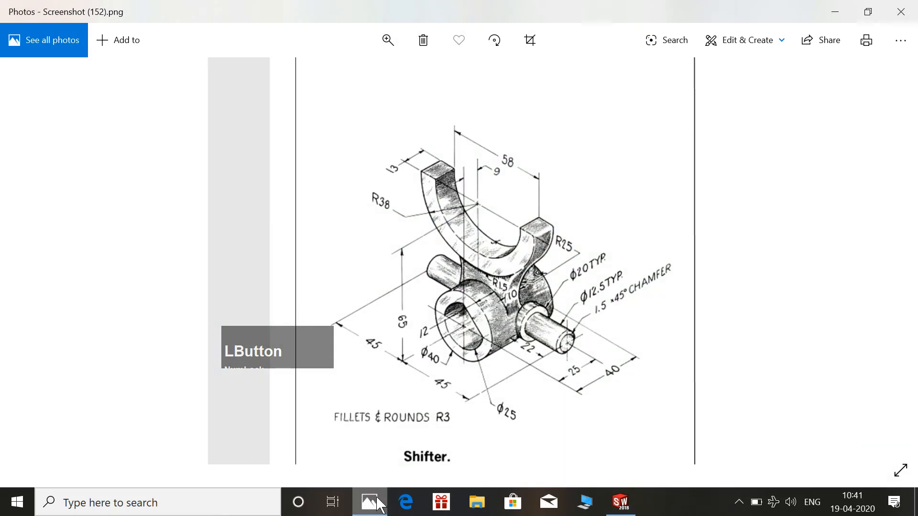
left_click(379, 504)
left_click(7, 46)
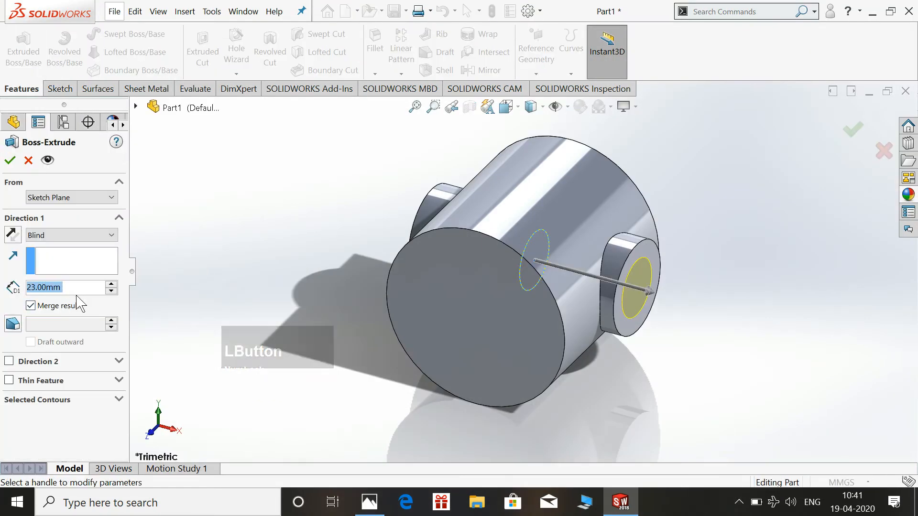
type("45")
key("KP_Enter")
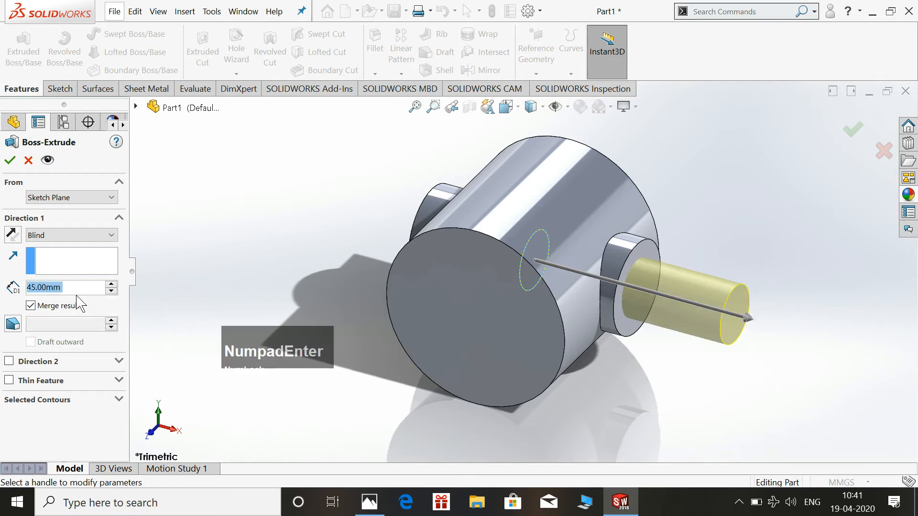
left_click(10, 361)
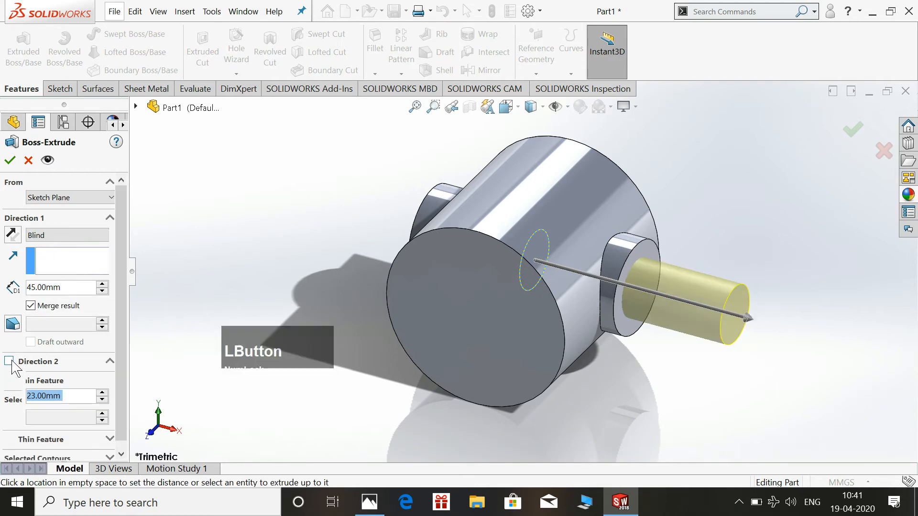
type("45")
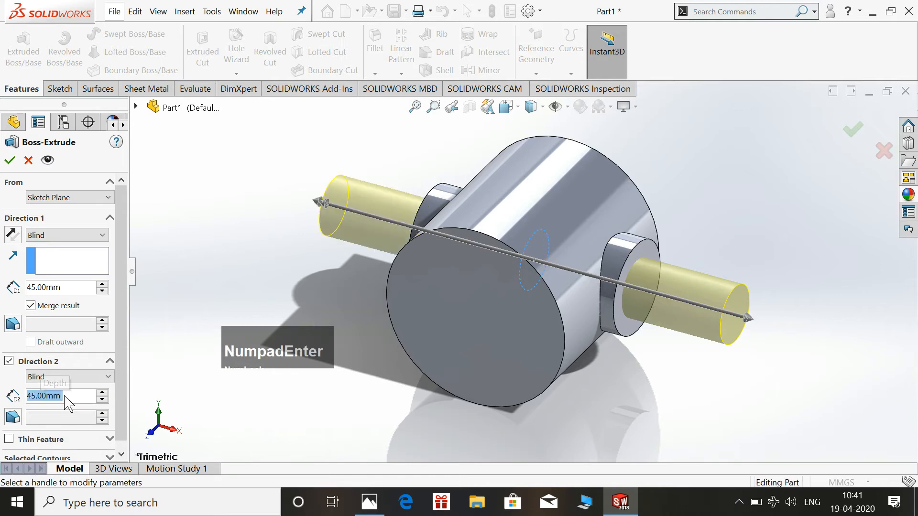
left_click(9, 160)
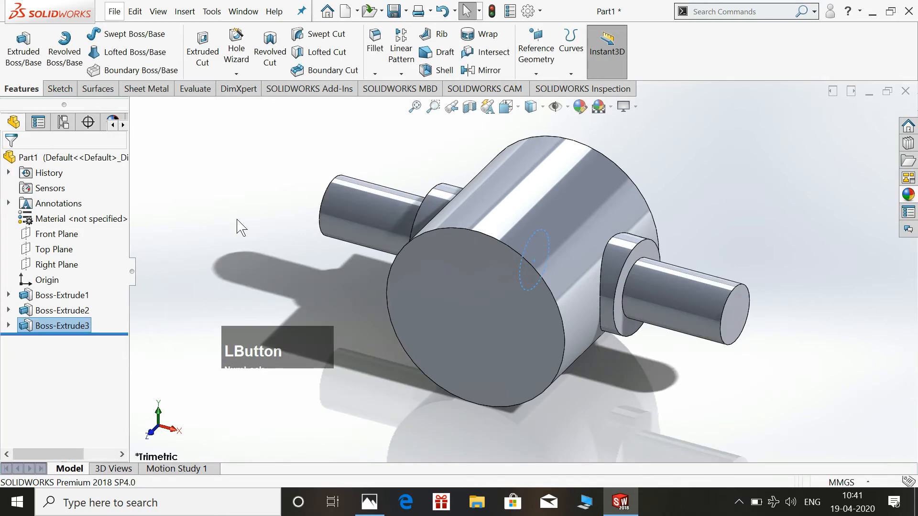
Create a reference plane offset 12 mm inward from the hub's front face, using the flipped offset and consulting the reference drawing
scroll(253, 265, "up", 3)
scroll(593, 216, "down", 4)
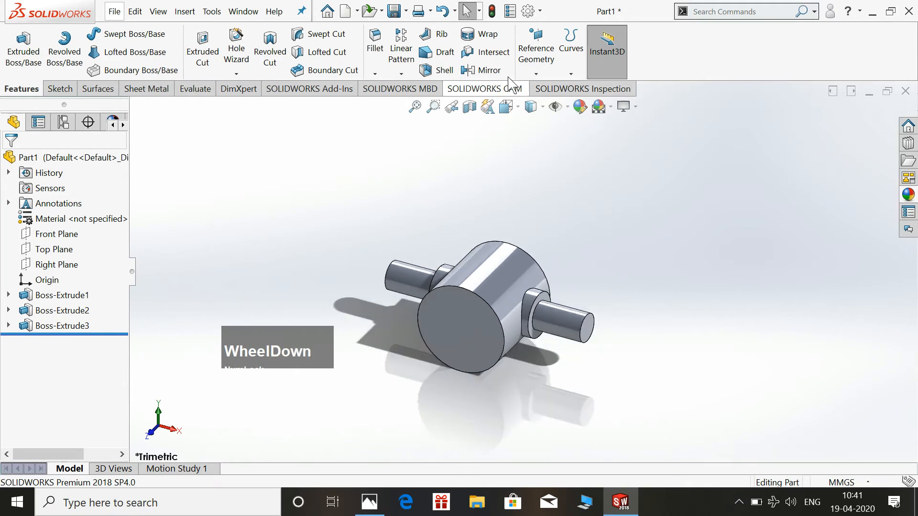
left_click(536, 71)
left_click(540, 89)
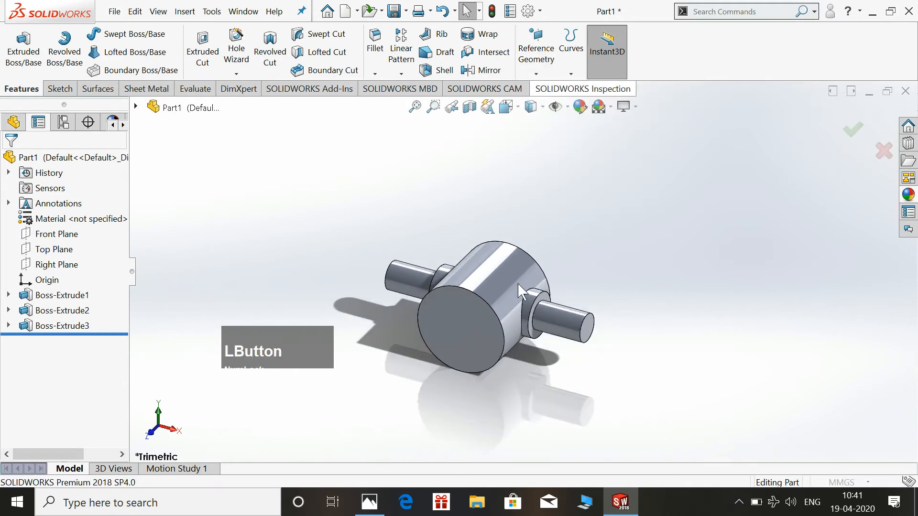
left_click(462, 309)
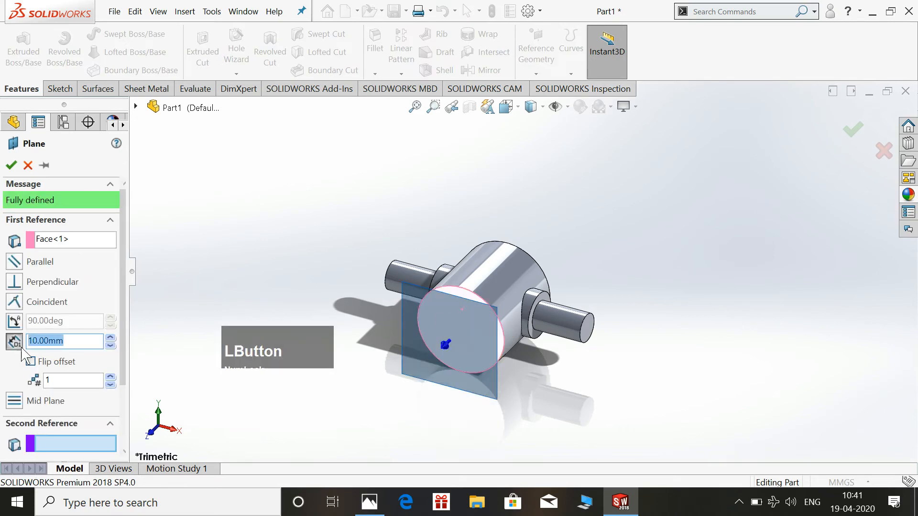
left_click(50, 362)
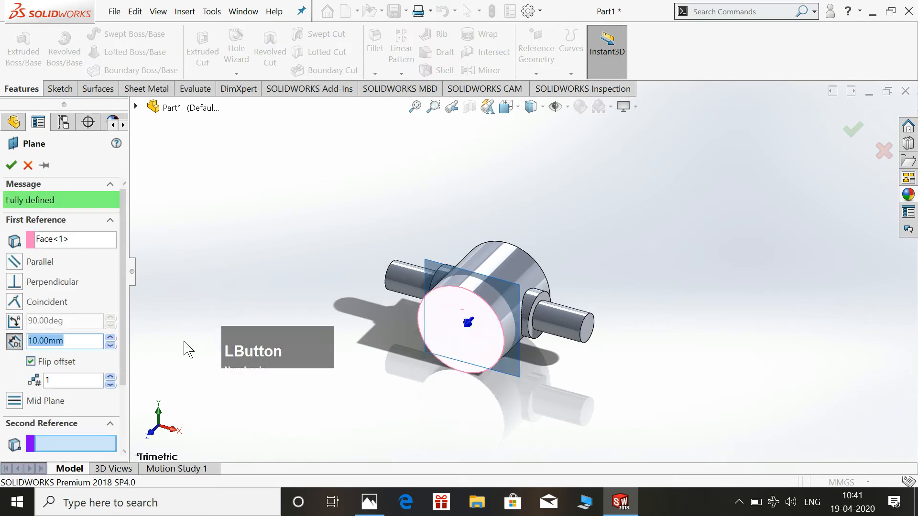
left_click(369, 503)
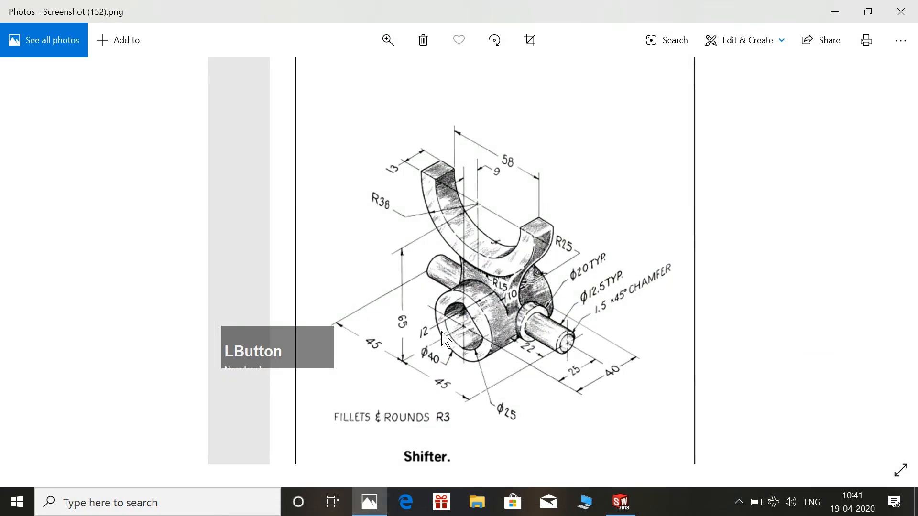
left_click(369, 503)
double_click(63, 341)
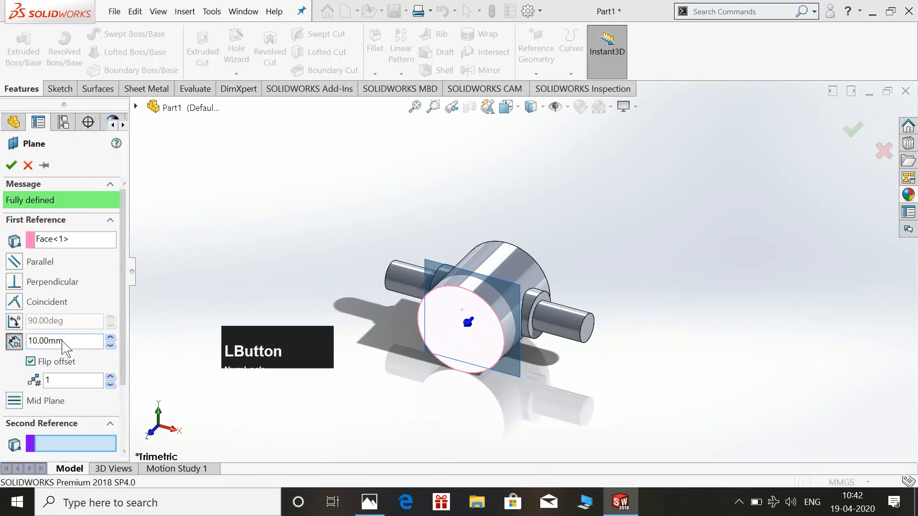
type("12")
key("KP_Enter")
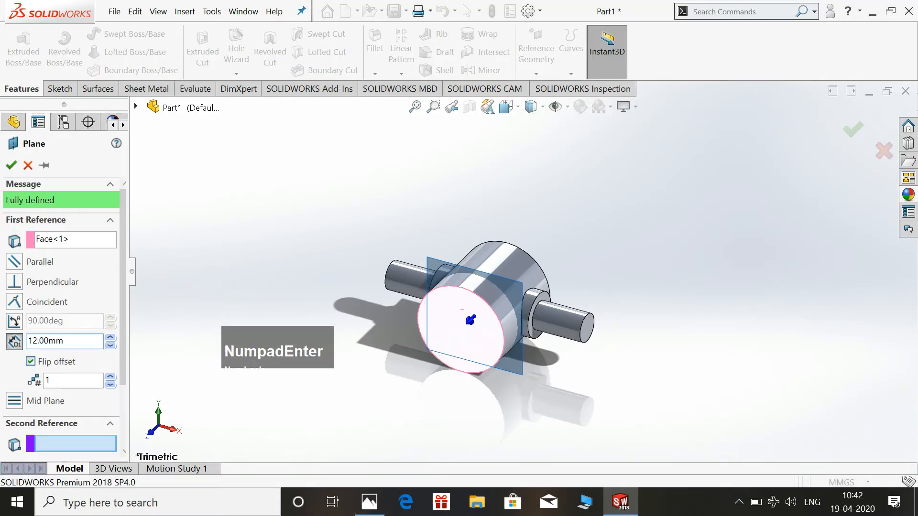
left_click(12, 165)
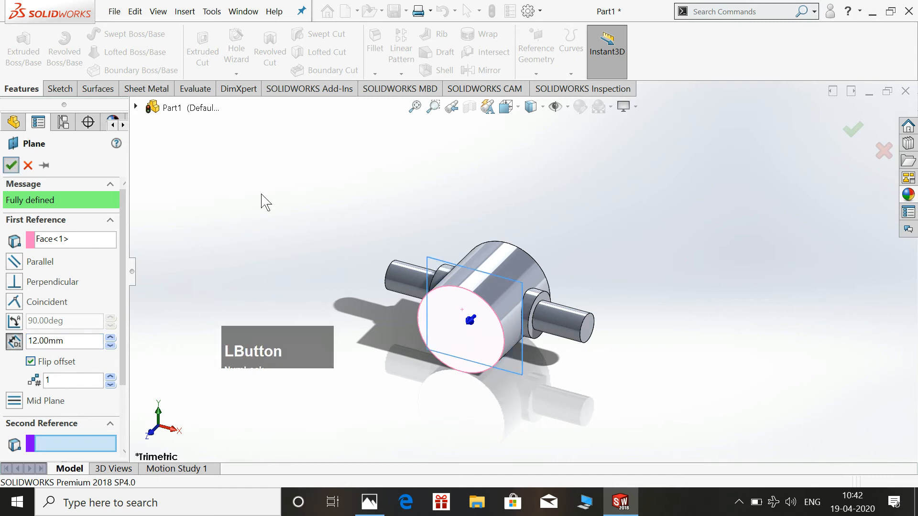
Start a sketch on the new offset plane and view it face-on
left_click(461, 270)
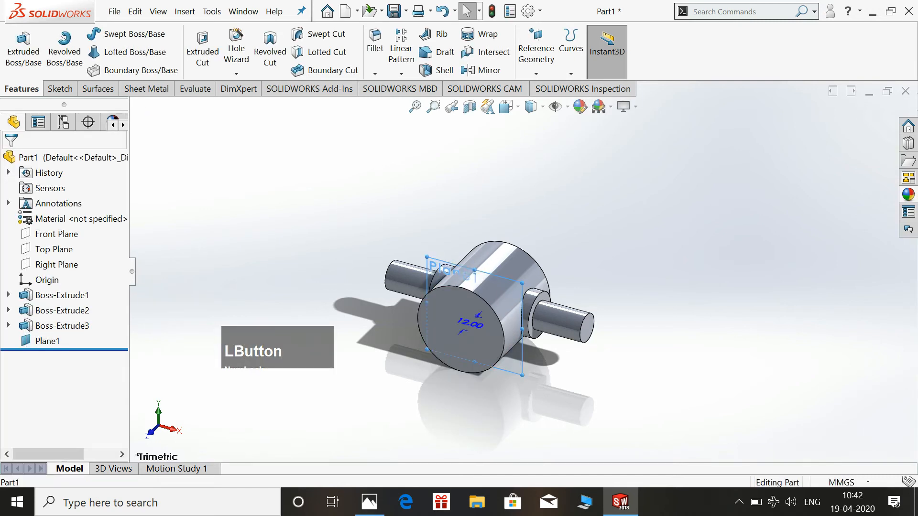
left_click(507, 232)
key("space")
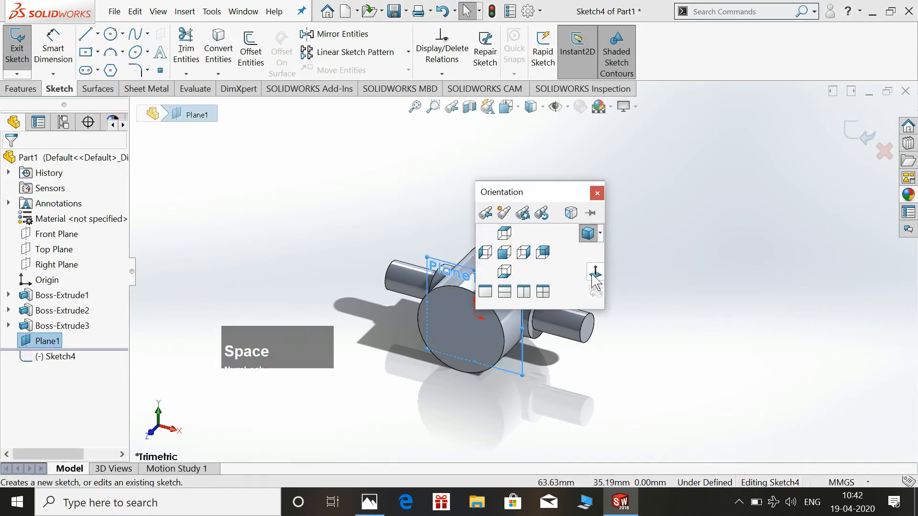
left_click(587, 232)
scroll(668, 357, "up", 1)
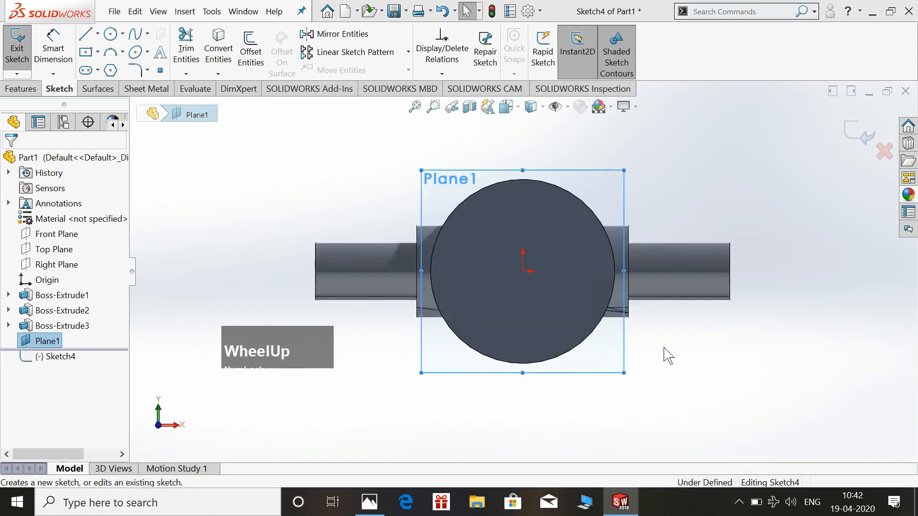
scroll(670, 354, "up", 1)
left_click(691, 375)
scroll(664, 359, "up", 1)
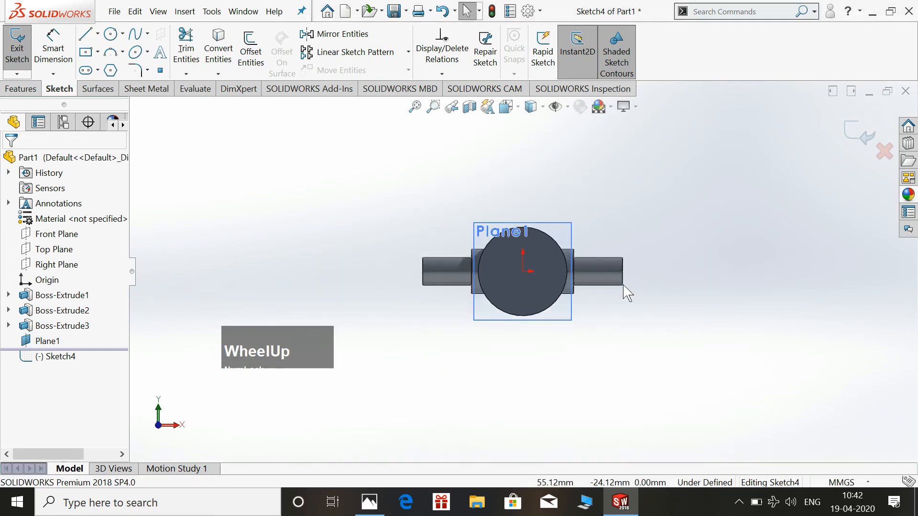
scroll(555, 182, "up", 1)
Draw a lower half-circle centerpoint arc of about 30 mm radius, centred about 58 mm directly above the origin
left_click(123, 53)
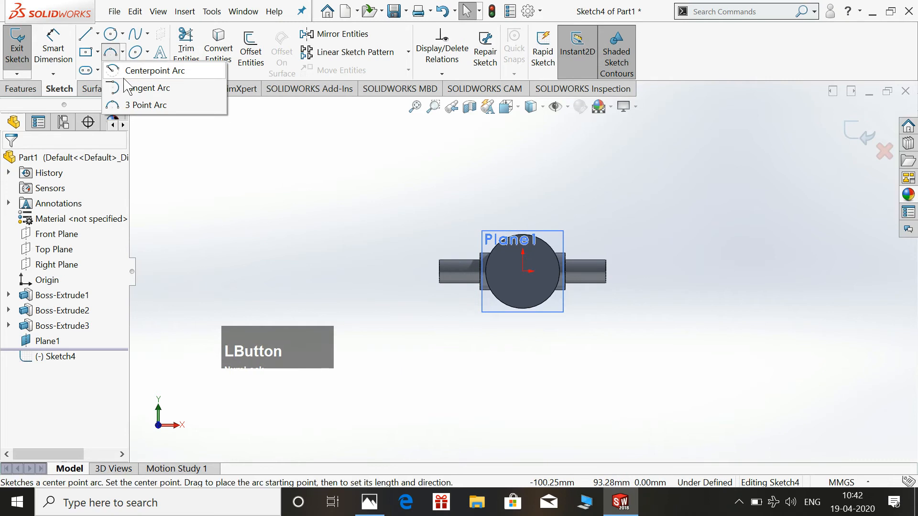
left_click(126, 72)
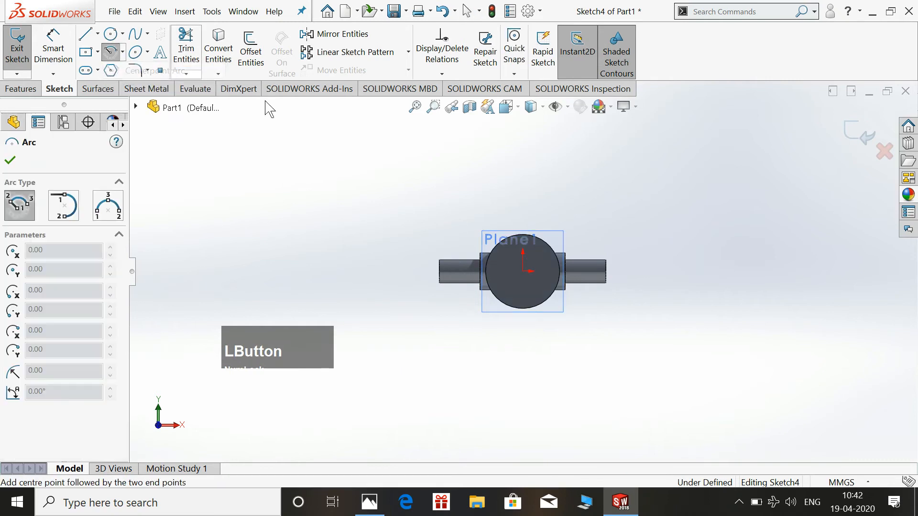
left_click(523, 164)
left_click(468, 164)
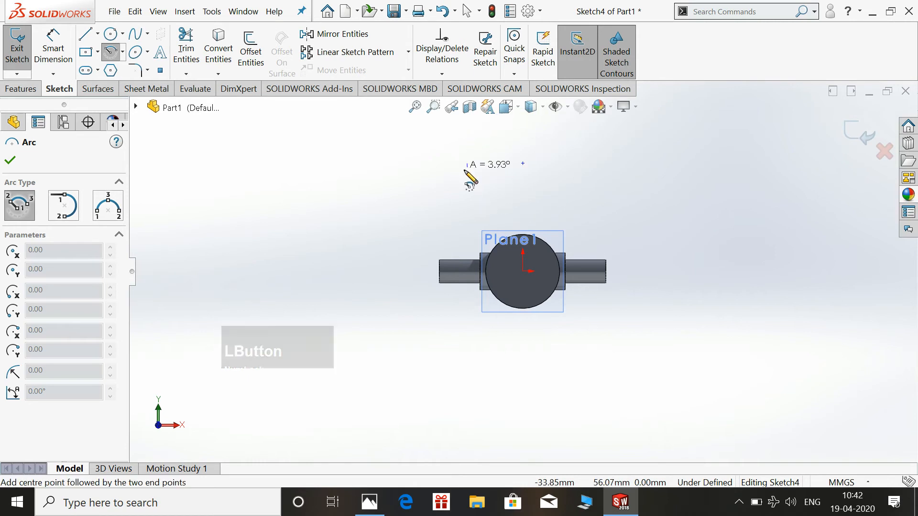
left_click(594, 164)
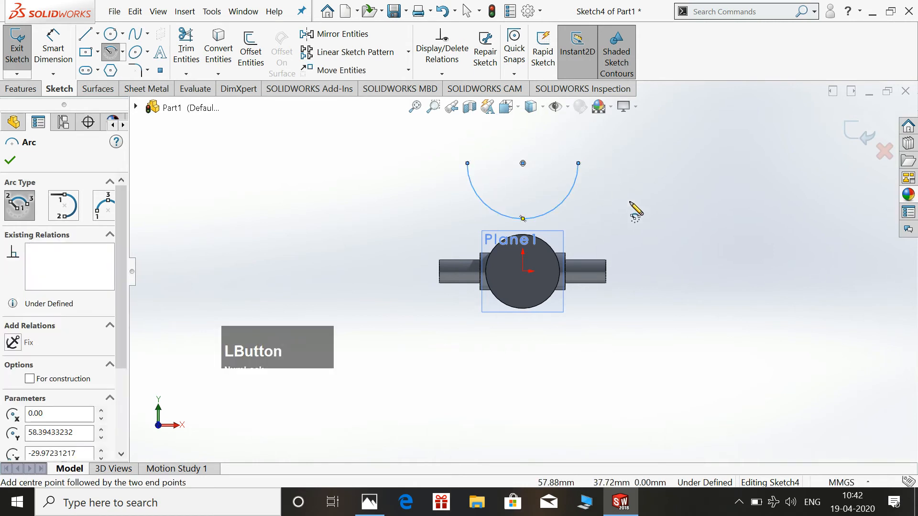
key("Escape")
Dimension the arc's radius as 38 mm, consulting the reference drawing
scroll(550, 167, "down", 1)
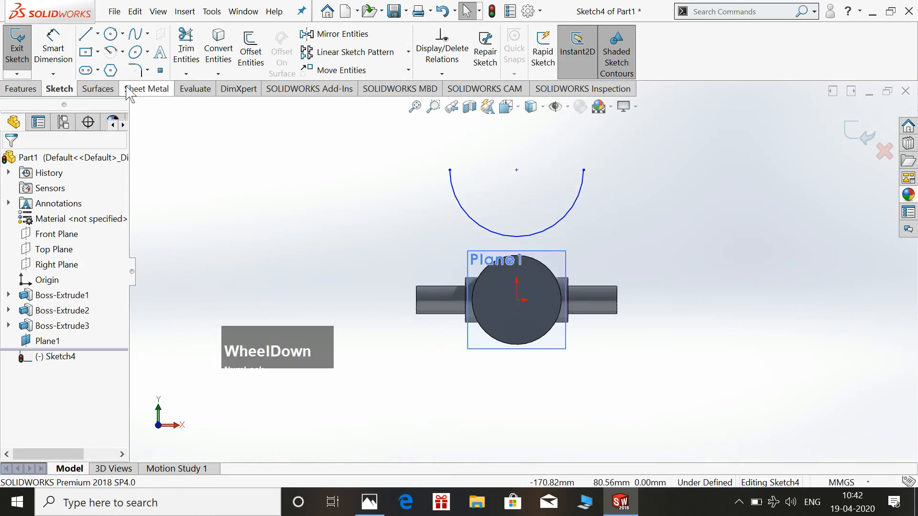
left_click(54, 56)
left_click(365, 508)
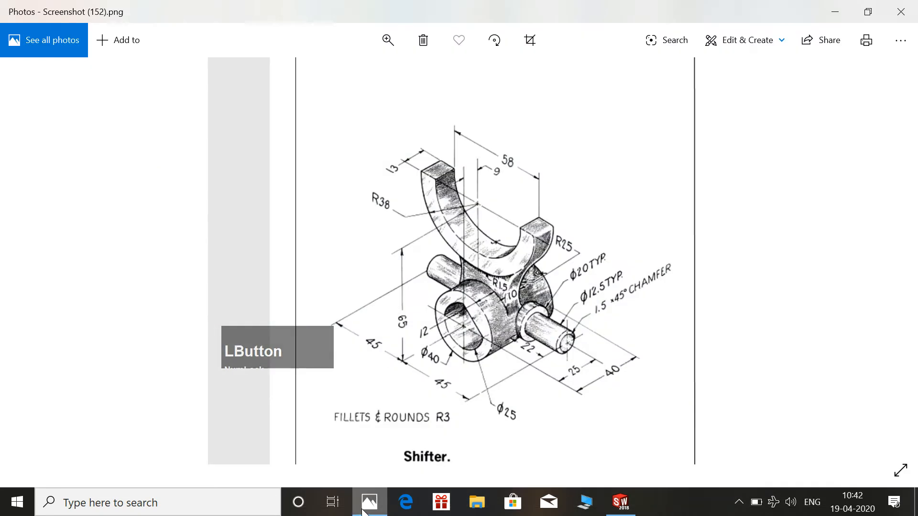
left_click(368, 503)
left_click(490, 233)
left_click(493, 197)
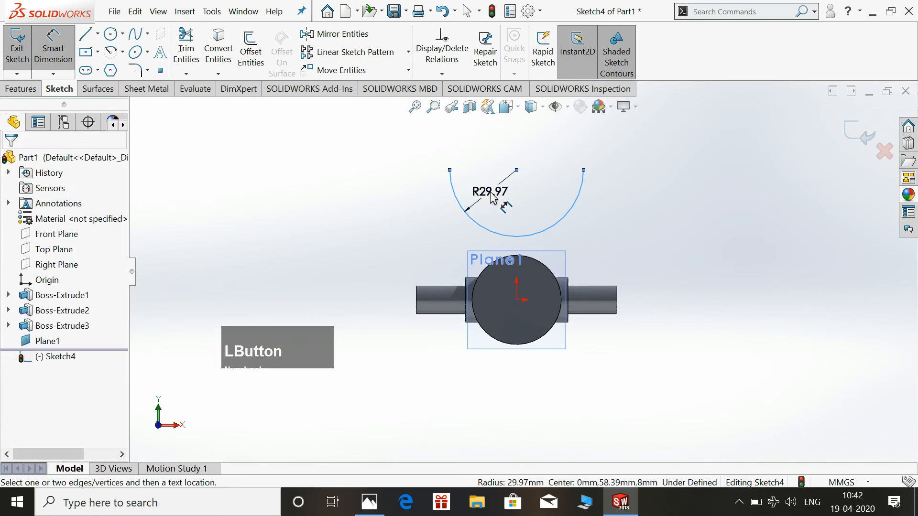
type("8")
key("Return")
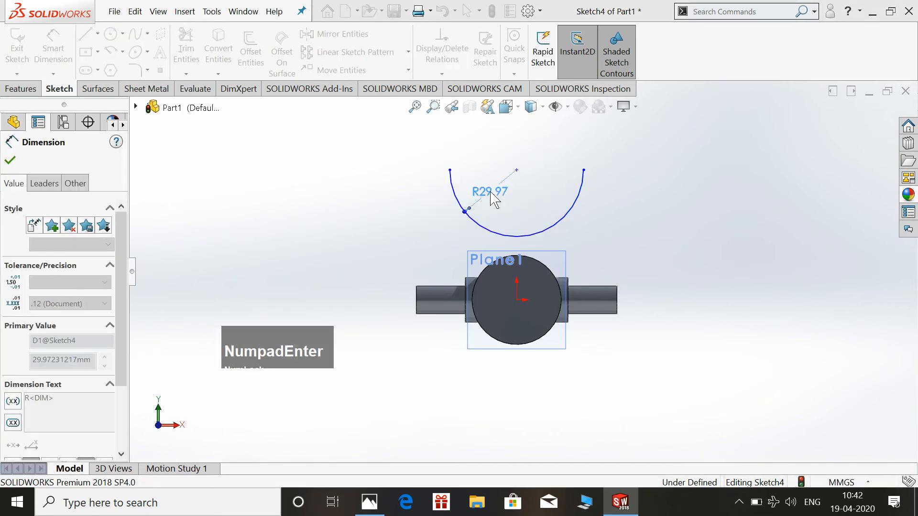
Dimension the vertical distance between the arc's centre and the origin as 65 mm
left_click(516, 170)
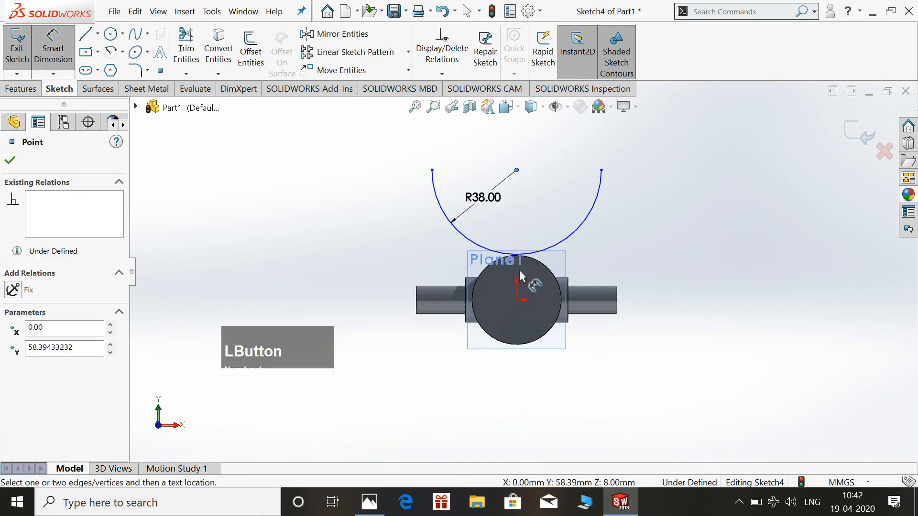
left_click(517, 300)
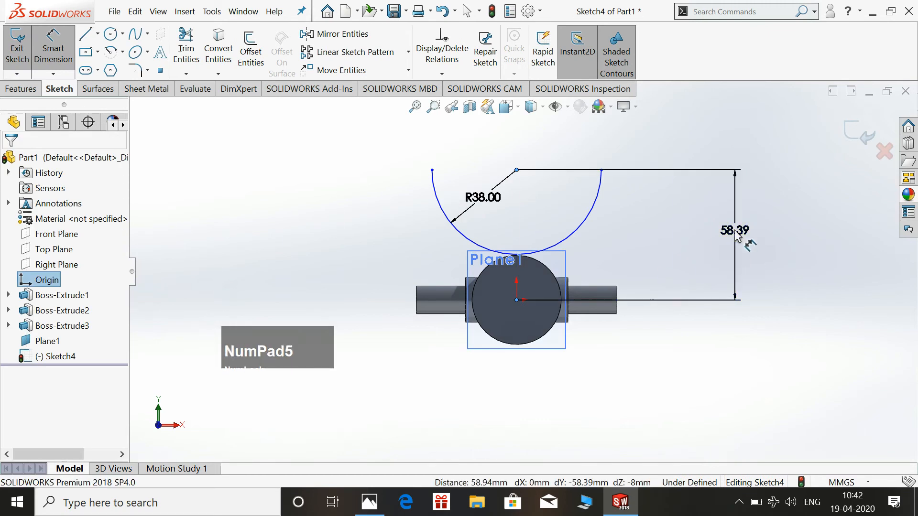
left_click(736, 235)
type("65")
key("Return")
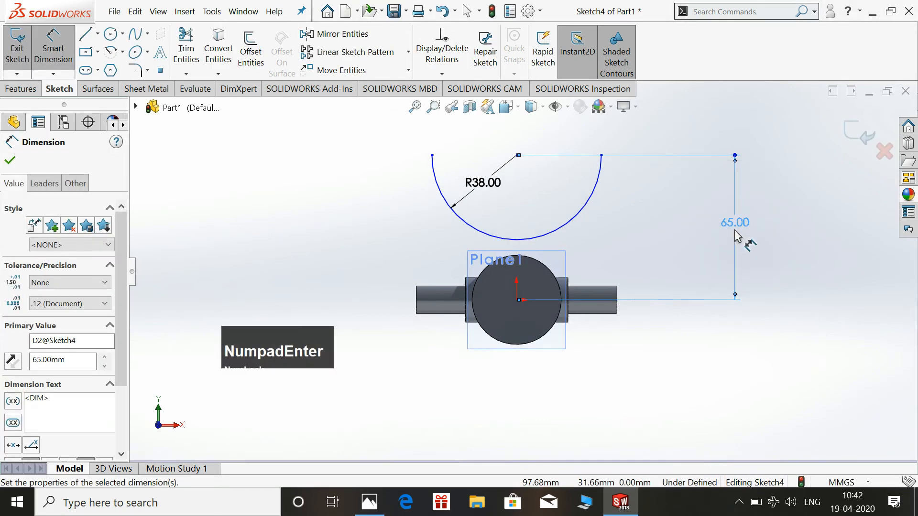
key("Escape")
left_click(662, 241)
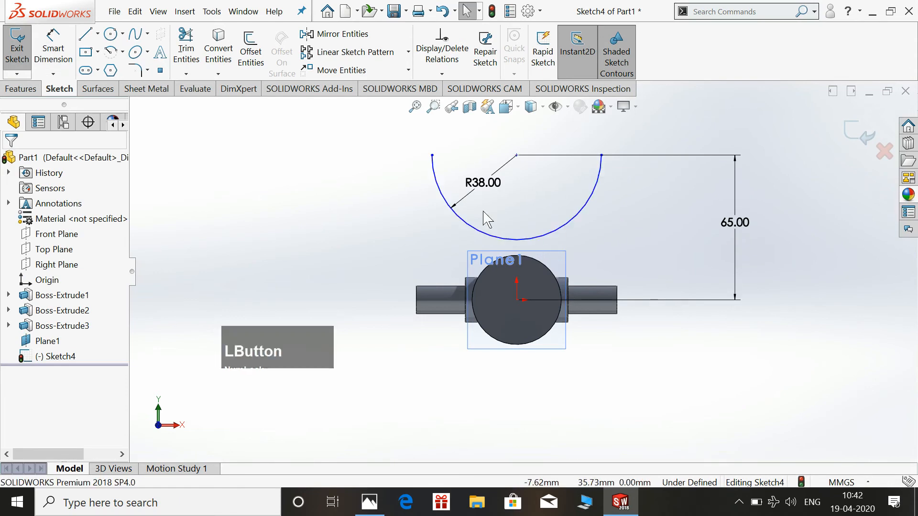
Add a vertical relation between the arc's centre point and the origin
left_click(516, 156, "ctrl")
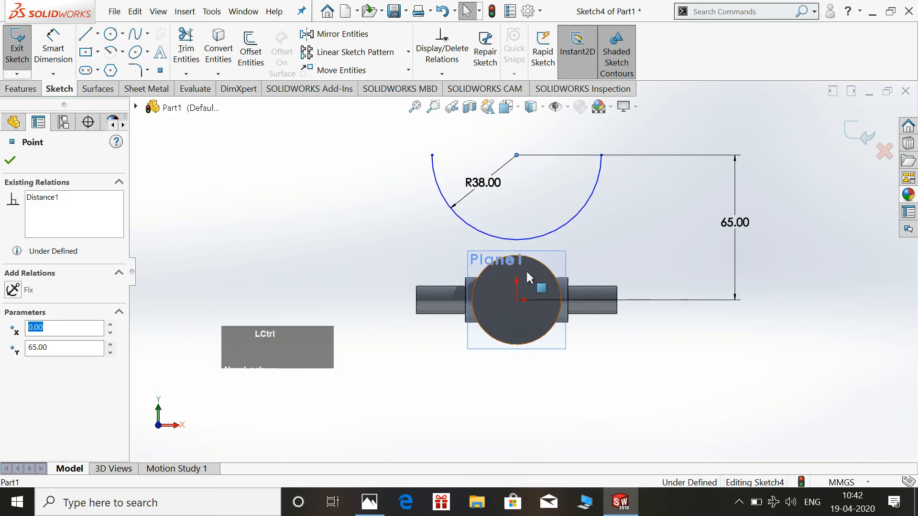
left_click(516, 299, "ctrl")
left_click(568, 247)
left_click(666, 211)
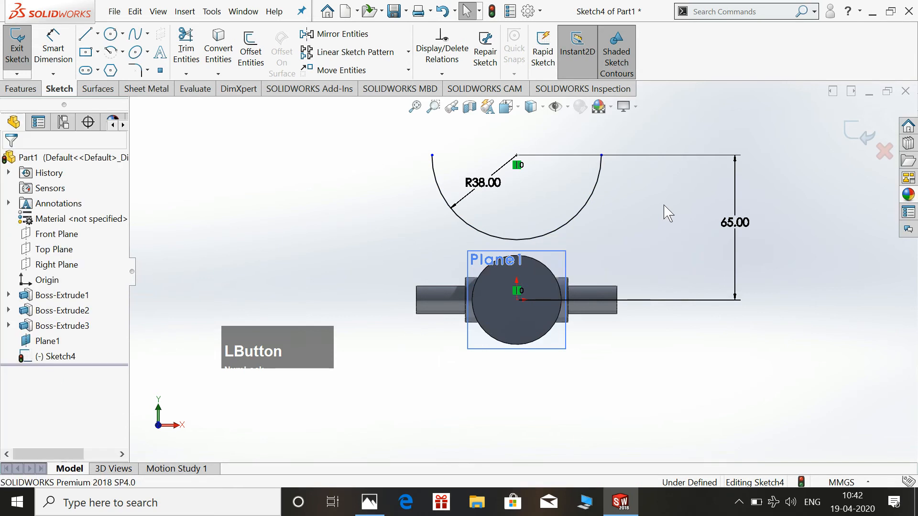
Convert the hub's 40 mm circular edge into a sketch circle with Convert Entities
left_click(218, 52)
left_click(480, 272)
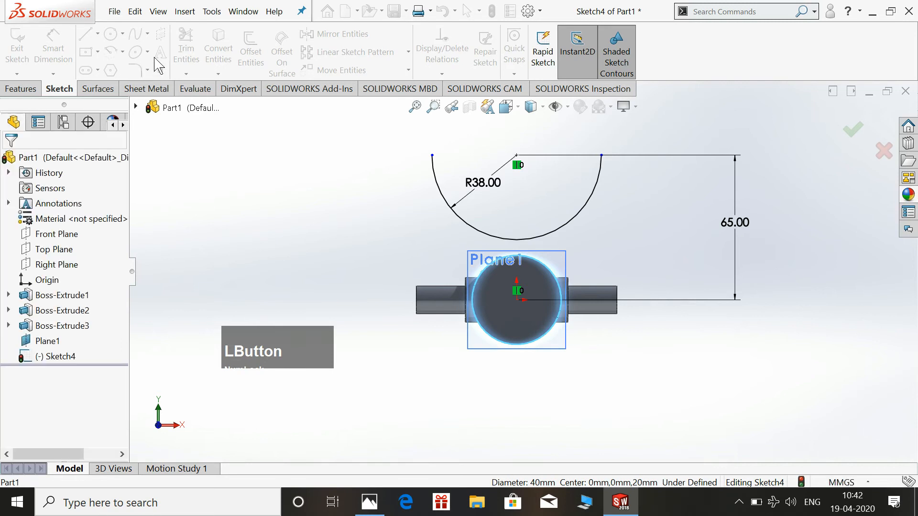
Sketch two inward-curving 3-point arcs joining the R38 arc to the 40 mm hub circle, one on each side of the centre
left_click(124, 51)
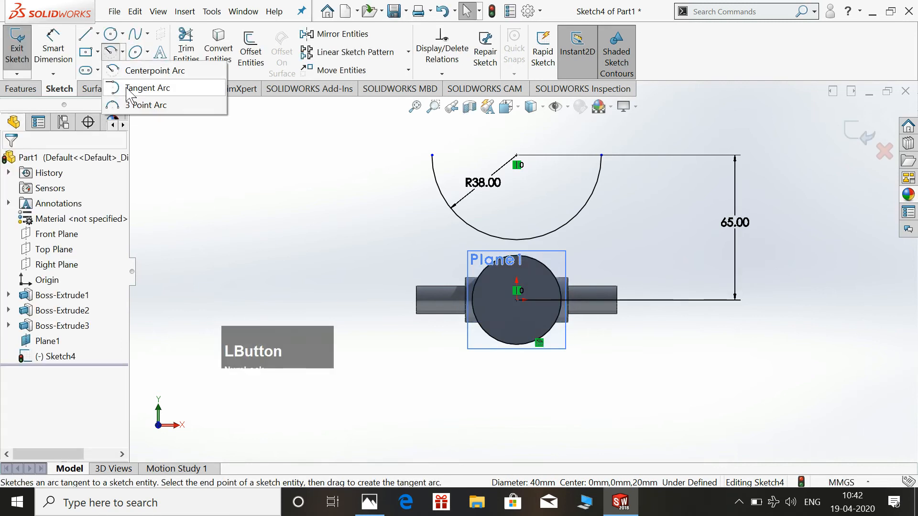
left_click(139, 105)
scroll(541, 282, "down", 3)
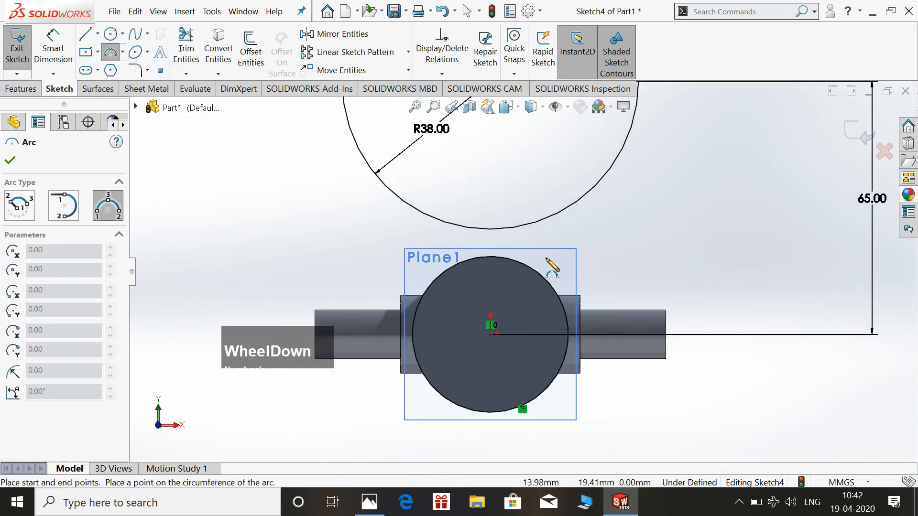
left_click(532, 274)
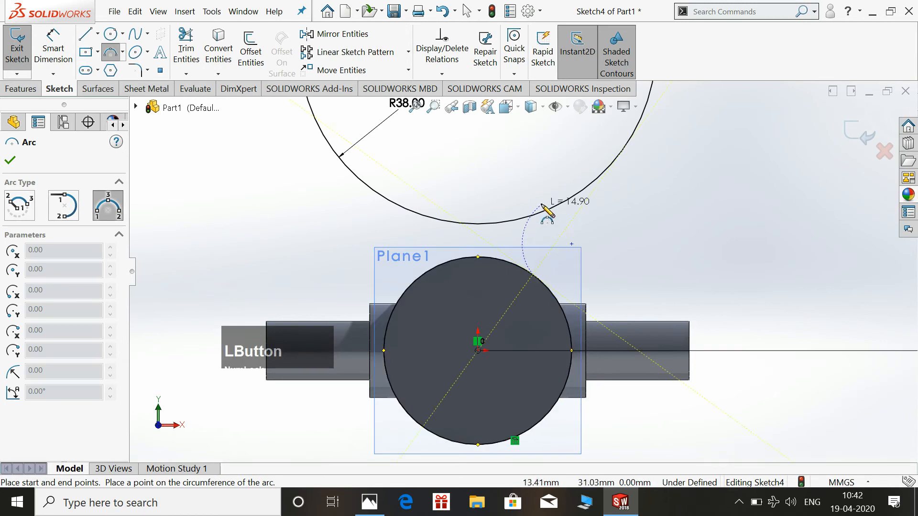
left_click(546, 210)
left_click(528, 241)
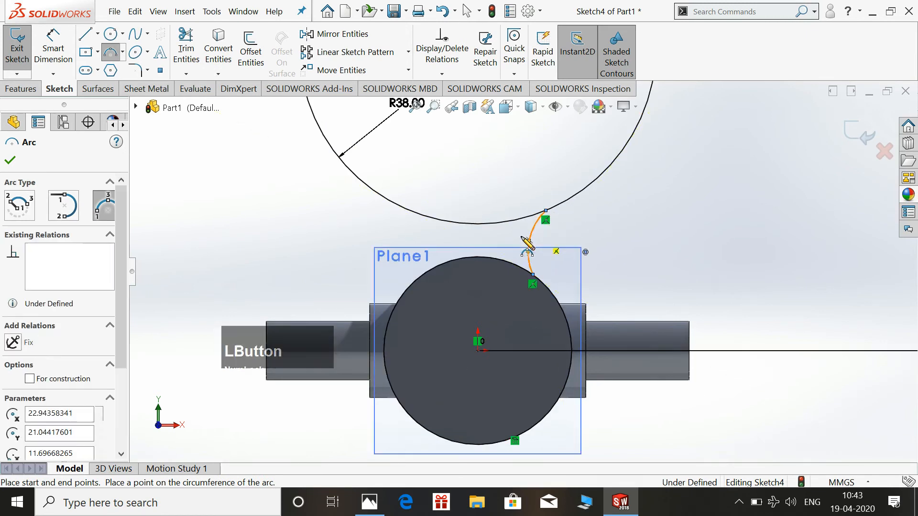
left_click(427, 273)
left_click(407, 209)
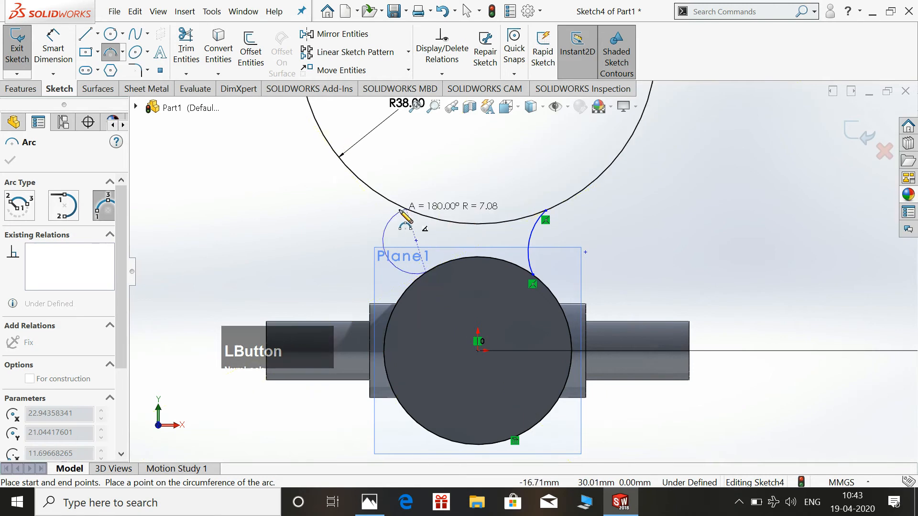
left_click(427, 229)
key("Escape")
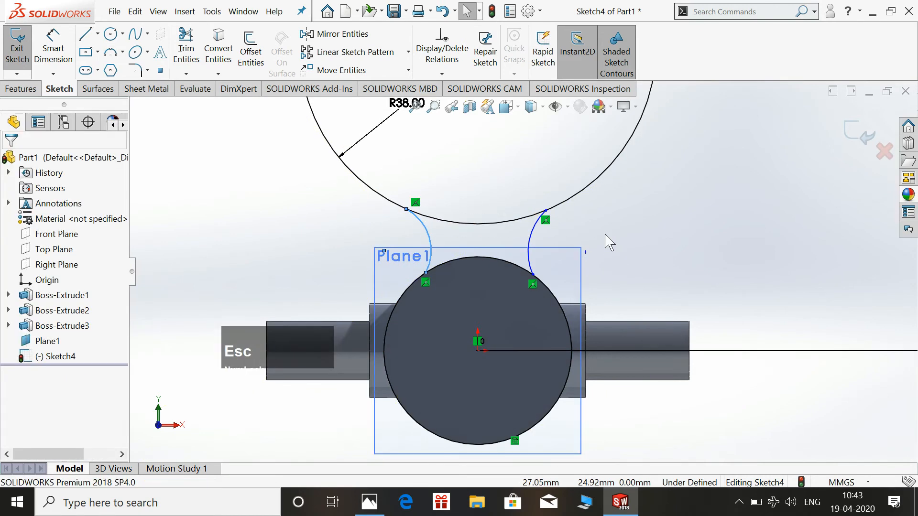
Dimension the right-hand connecting arc's radius as 25 mm, consulting the reference drawing
scroll(614, 249, "up", 2)
left_click(53, 48)
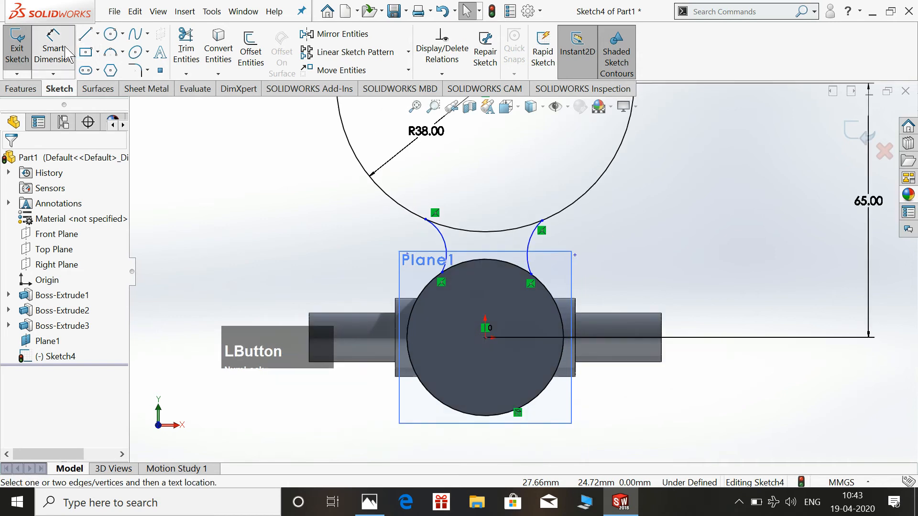
left_click(370, 502)
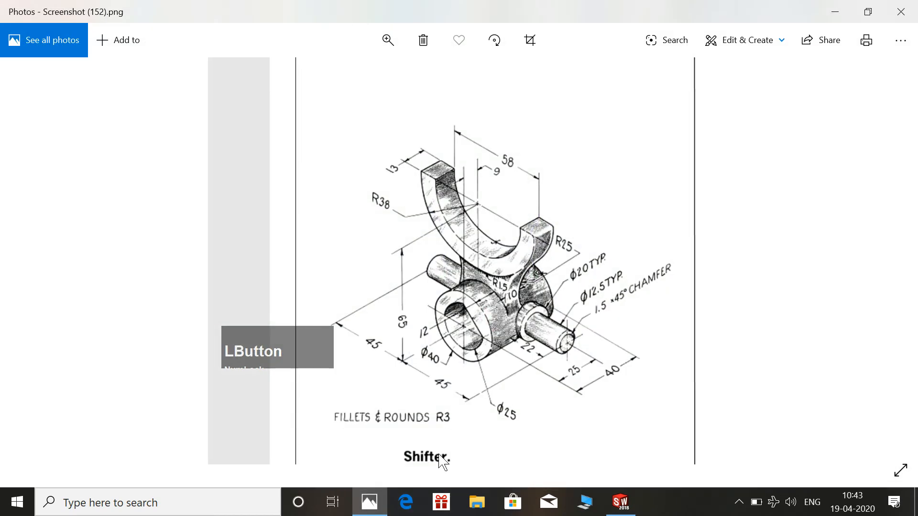
left_click(370, 502)
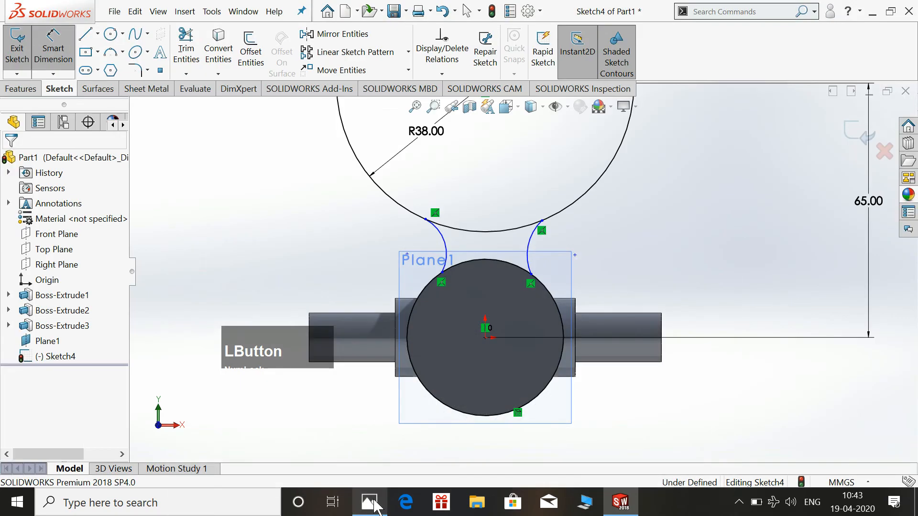
left_click(529, 240)
left_click(554, 248)
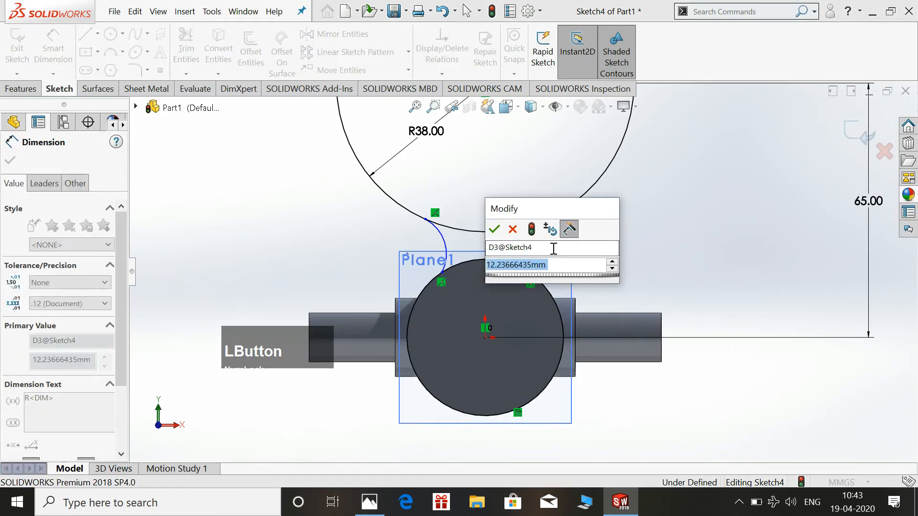
type("25")
key("KP_Enter")
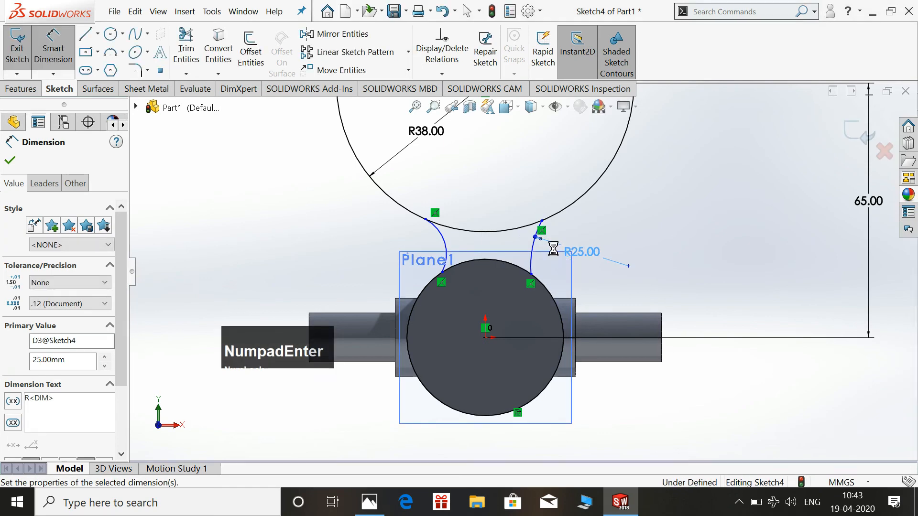
key("Escape")
Add an equal relation between the two connecting arcs
left_click(655, 240)
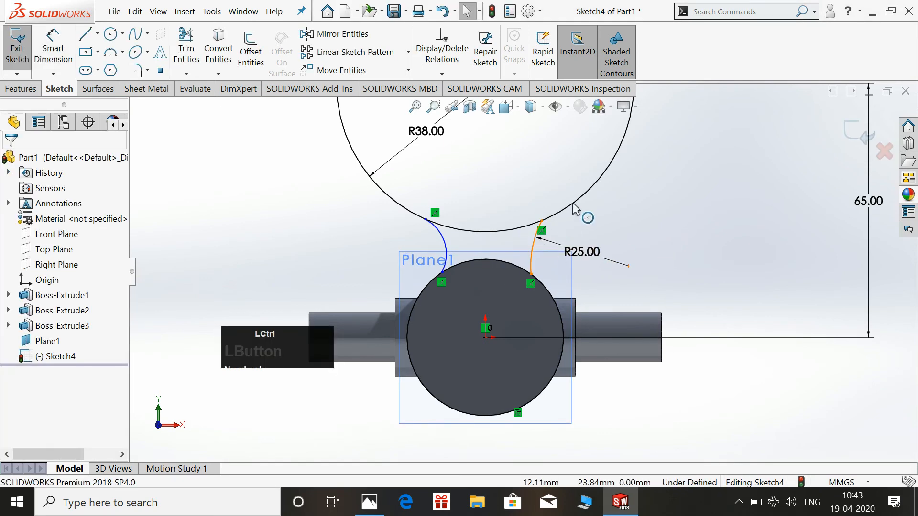
left_click(445, 244, "ctrl")
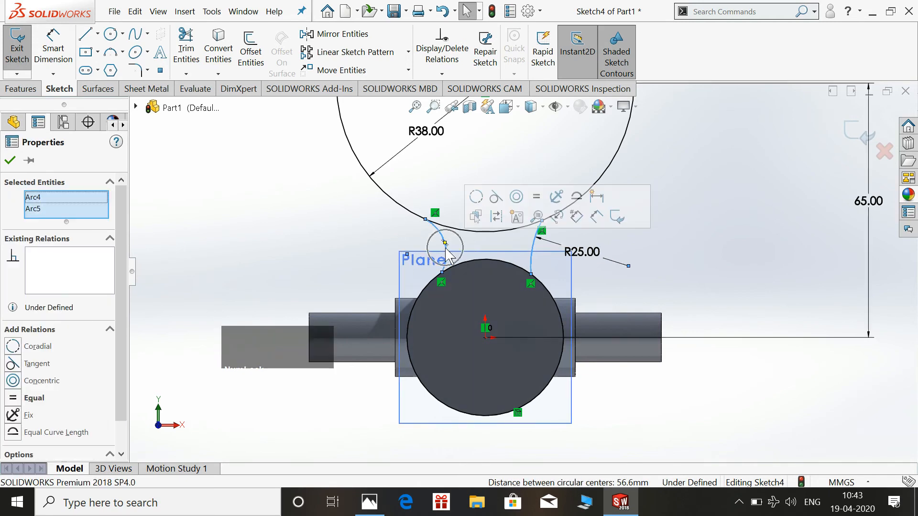
left_click(537, 200)
left_click(629, 248)
Make the right-hand connecting arc tangent to both the R38 arc and the hub circle
left_click(535, 247, "ctrl")
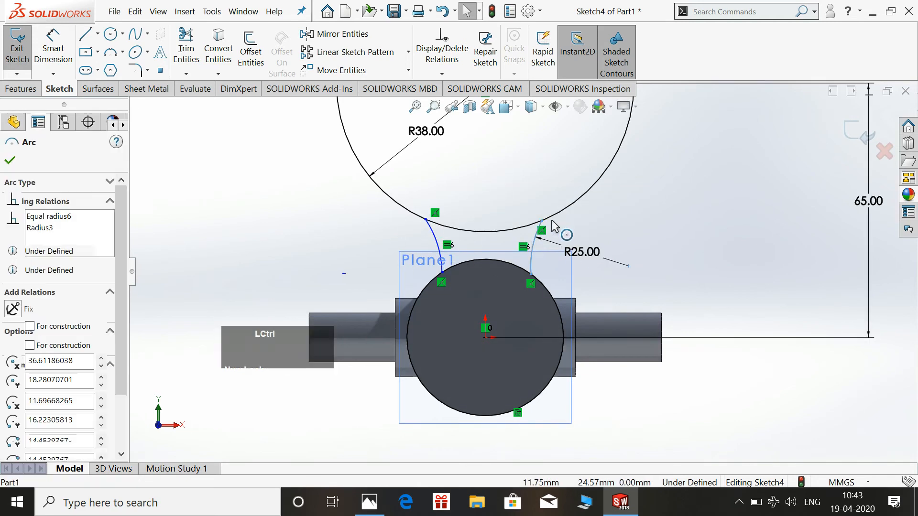
left_click(546, 221, "ctrl")
left_click(605, 166)
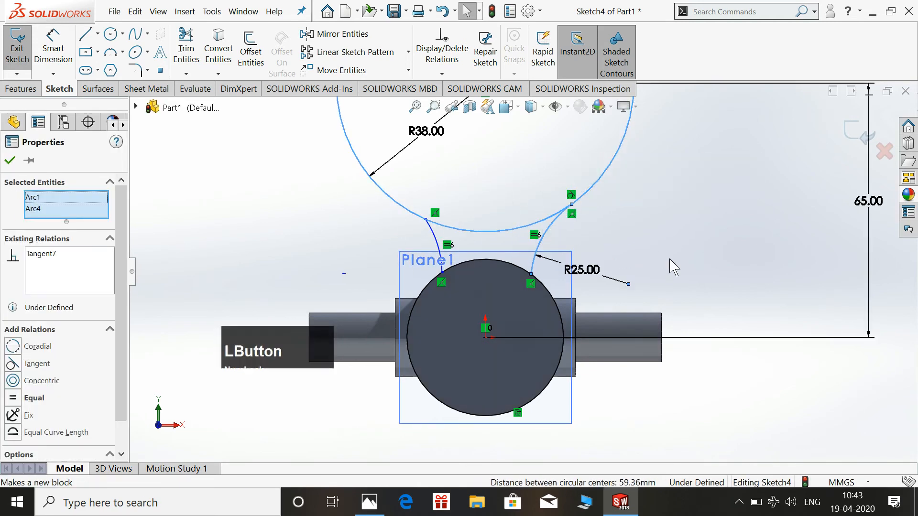
left_click(543, 286, "ctrl")
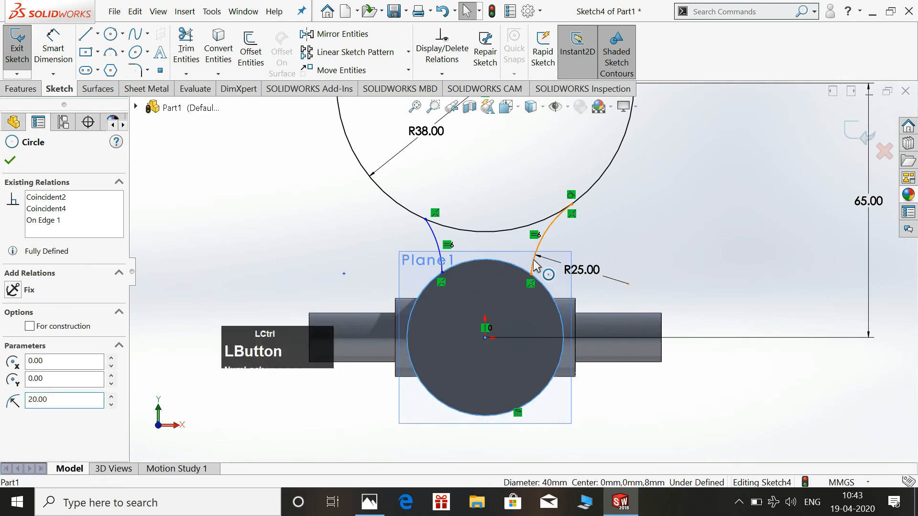
left_click(537, 264, "ctrl")
left_click(584, 208)
left_click(603, 282)
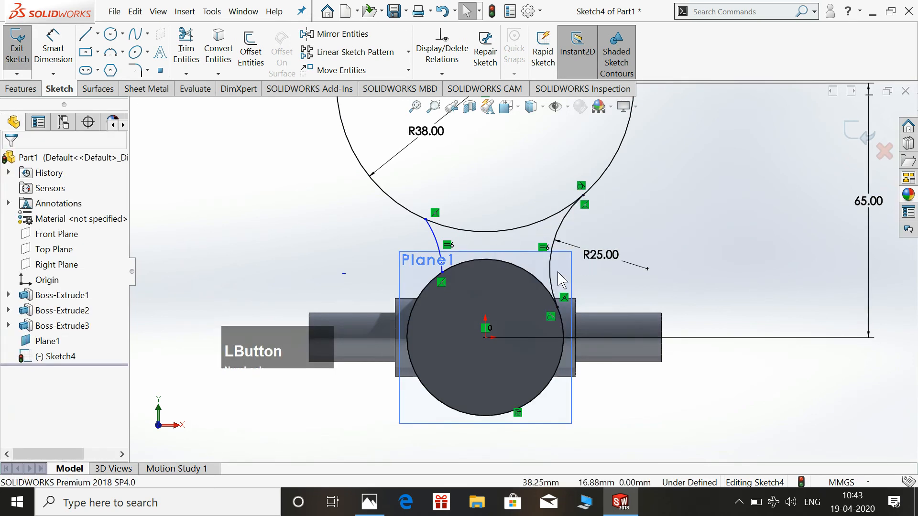
Make the left-hand connecting arc tangent to both the R38 arc and the hub circle
left_click(439, 228)
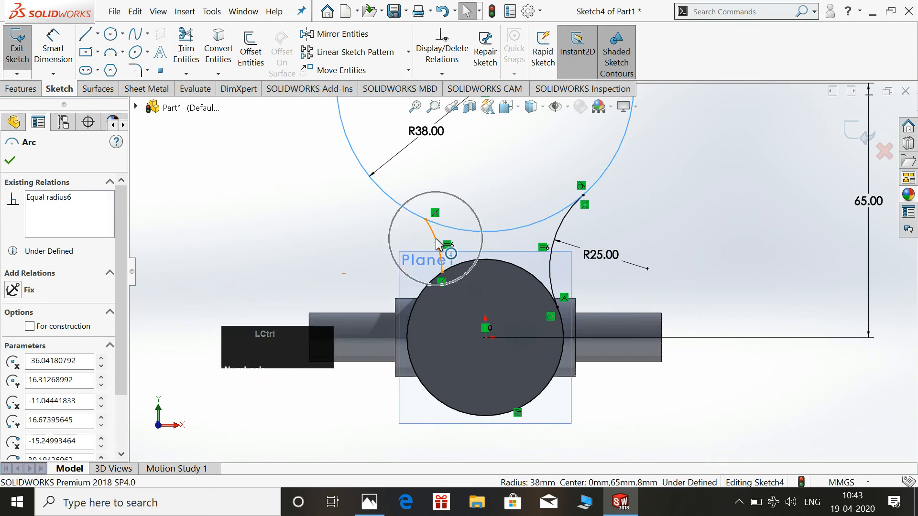
left_click(442, 239, "ctrl")
left_click(487, 188)
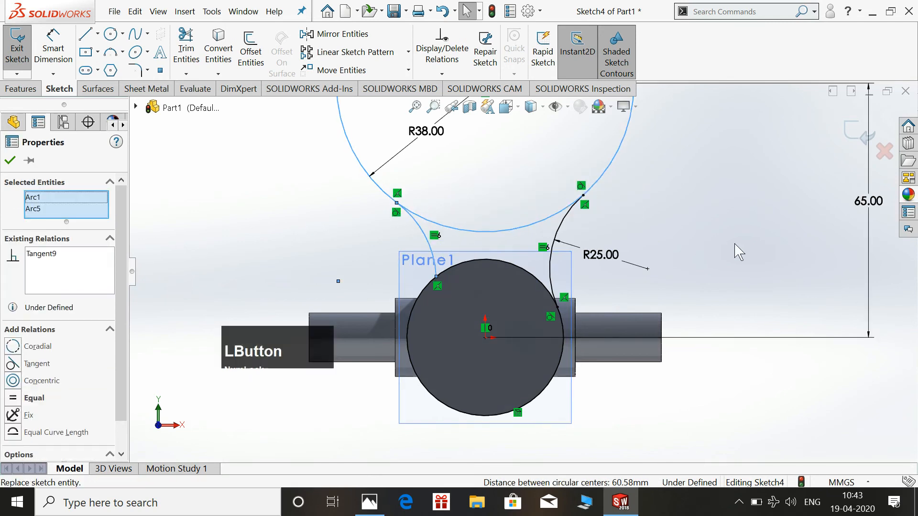
left_click(452, 268, "ctrl")
left_click(434, 269, "ctrl")
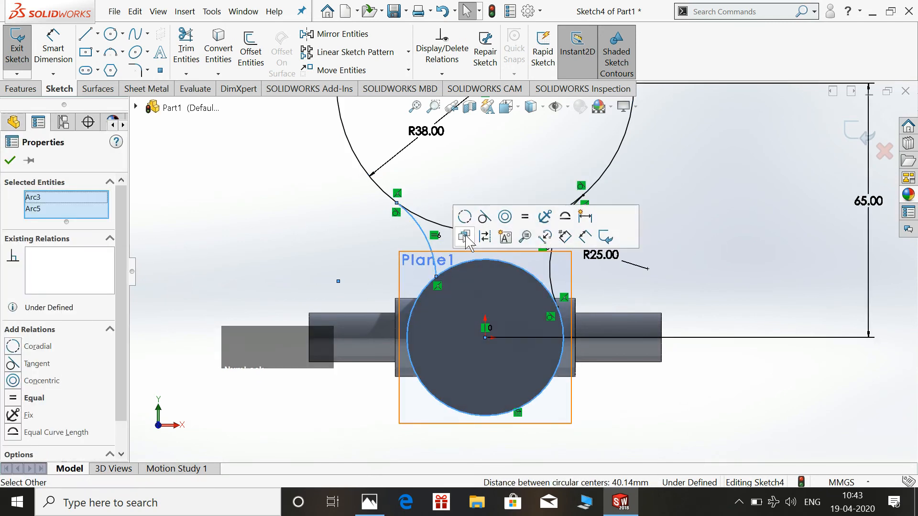
left_click(719, 289)
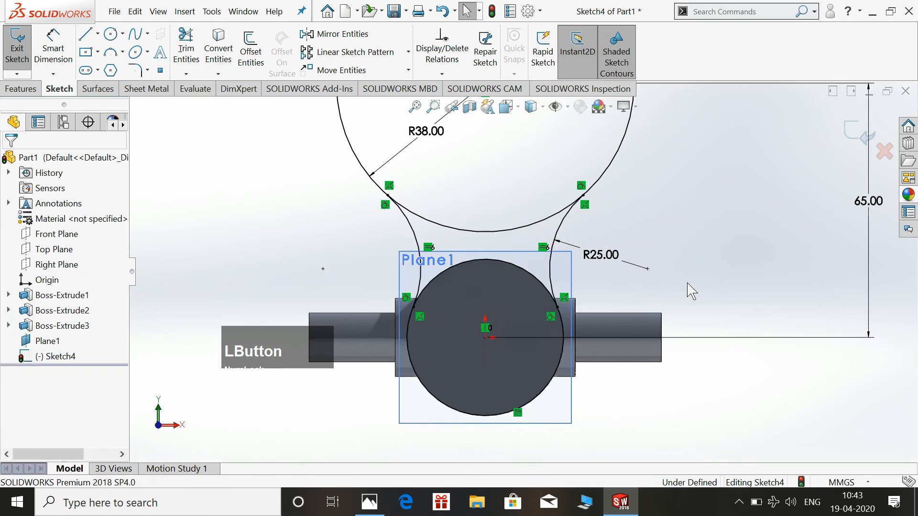
Power-trim the R38 arc's outer ends and the hub circle's lower portion to leave a closed web profile, and exit the sketch
scroll(675, 287, "up", 3)
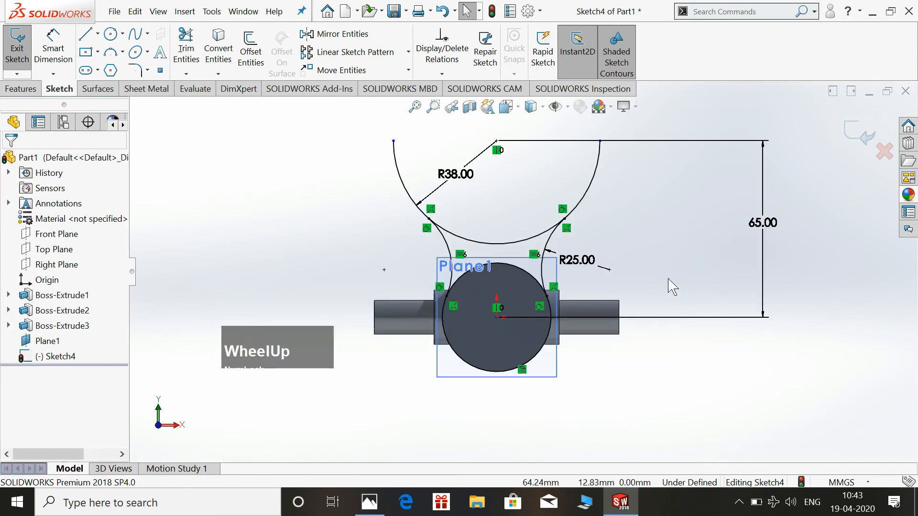
left_click(187, 48)
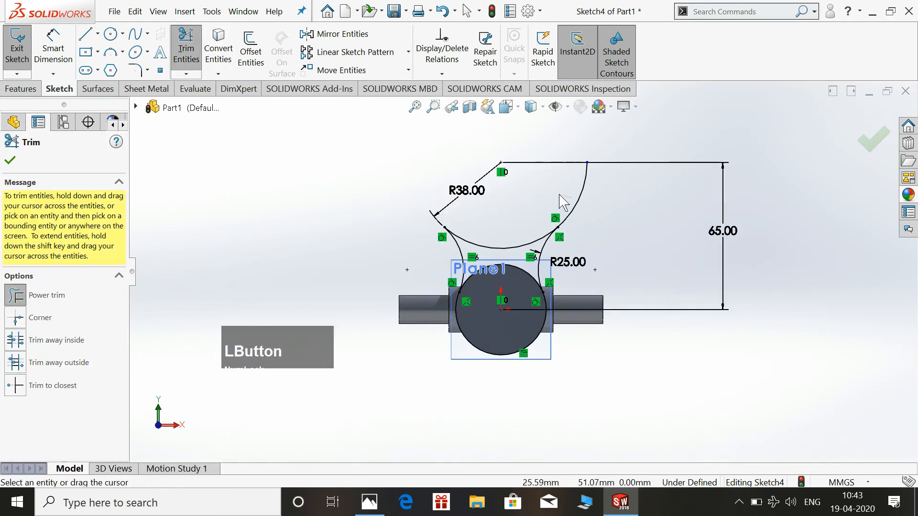
scroll(525, 369, "down", 3)
left_click(488, 363)
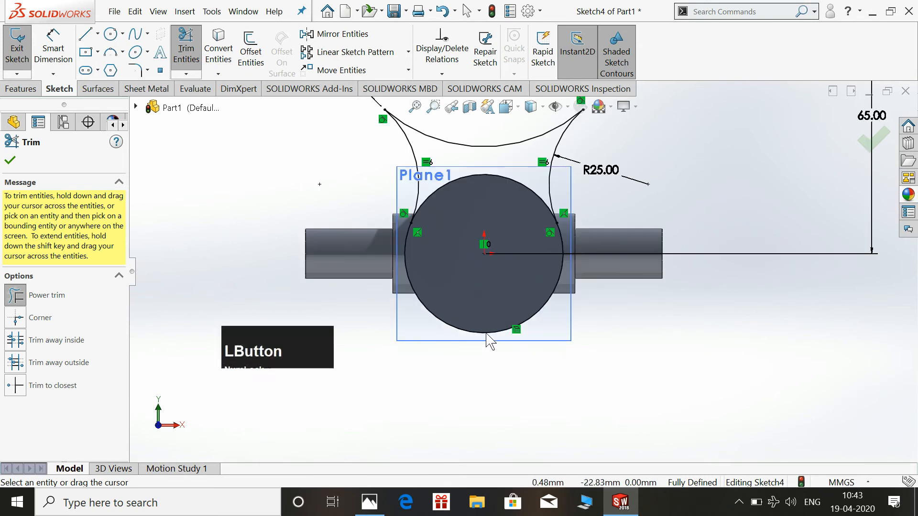
scroll(512, 375, "up", 3)
left_click(11, 161)
left_click(854, 136)
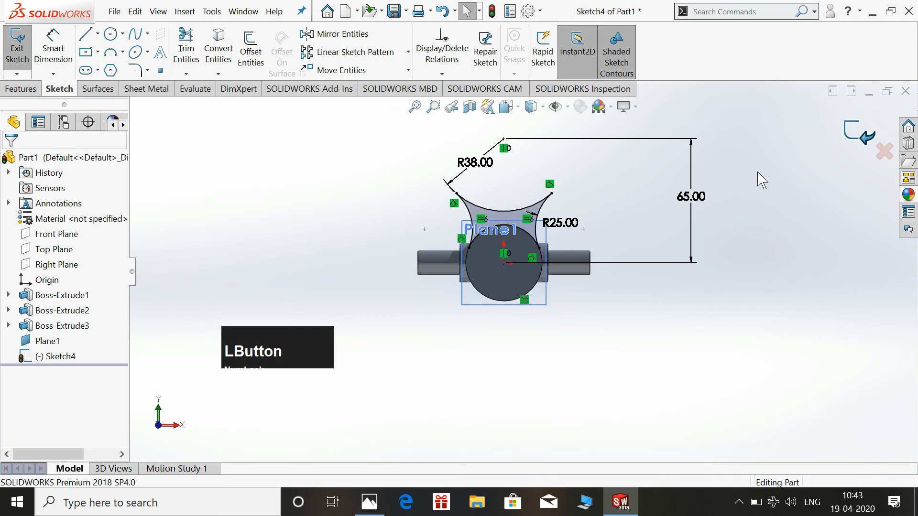
Extrude the web profile as a blind boss 10 mm deep in the reversed direction, merged with the body
key("space")
left_click(840, 154)
left_click(23, 47)
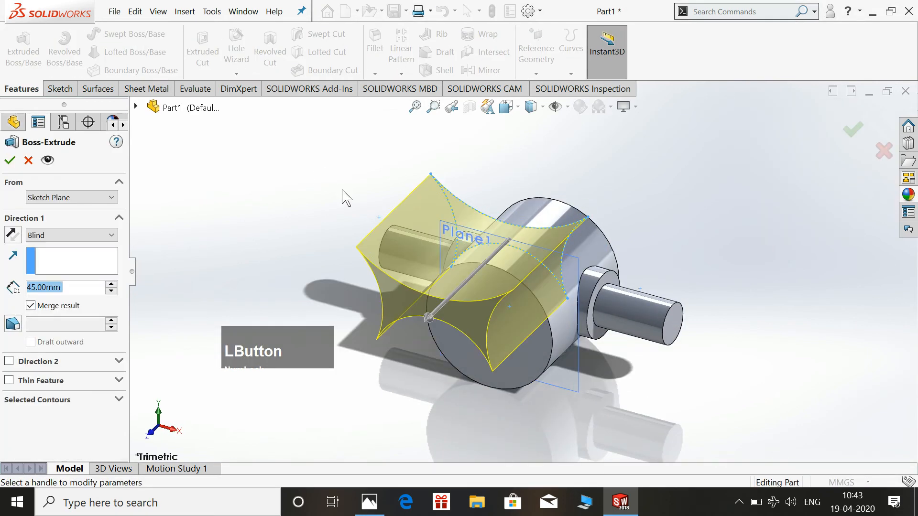
left_click(13, 234)
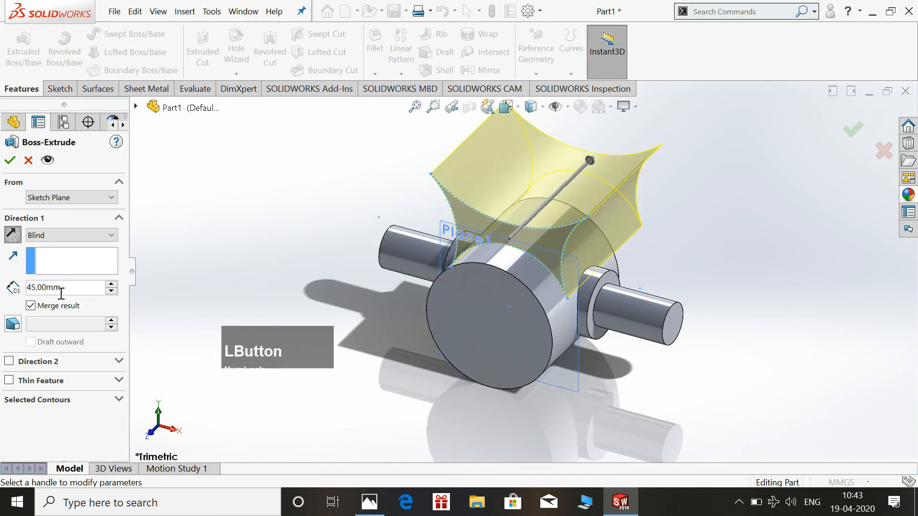
type("10")
key("Return")
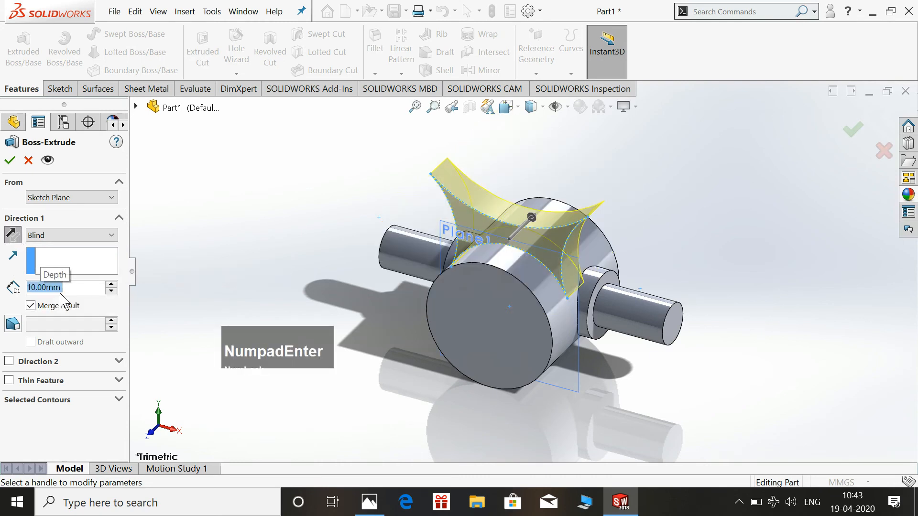
left_click(12, 161)
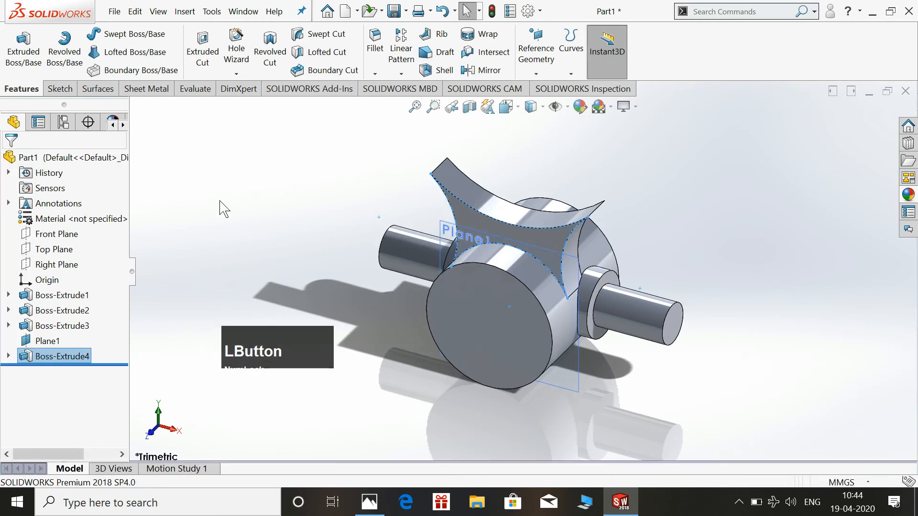
Start a new sketch on the web's rear face, viewed normal to the sketch plane
middle_click_drag(753, 243, 532, 235)
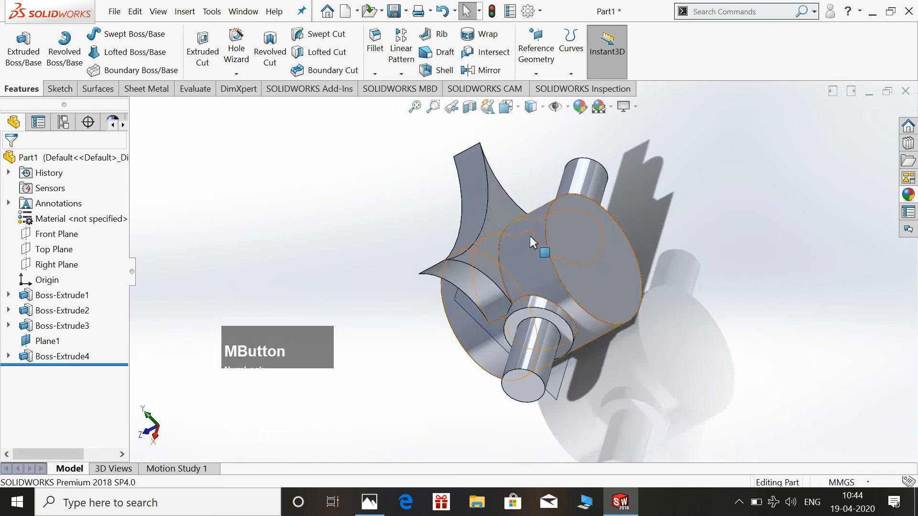
left_click(486, 254)
left_click(537, 203)
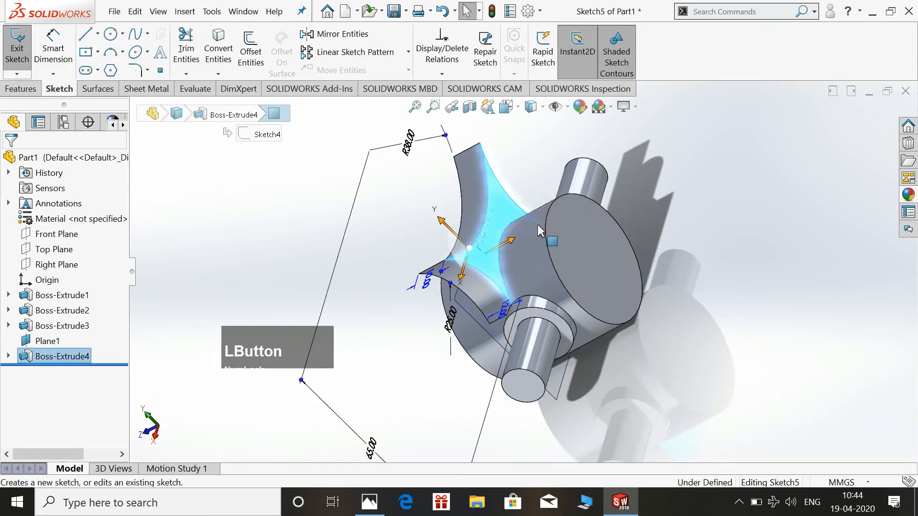
key("space")
left_click(778, 286)
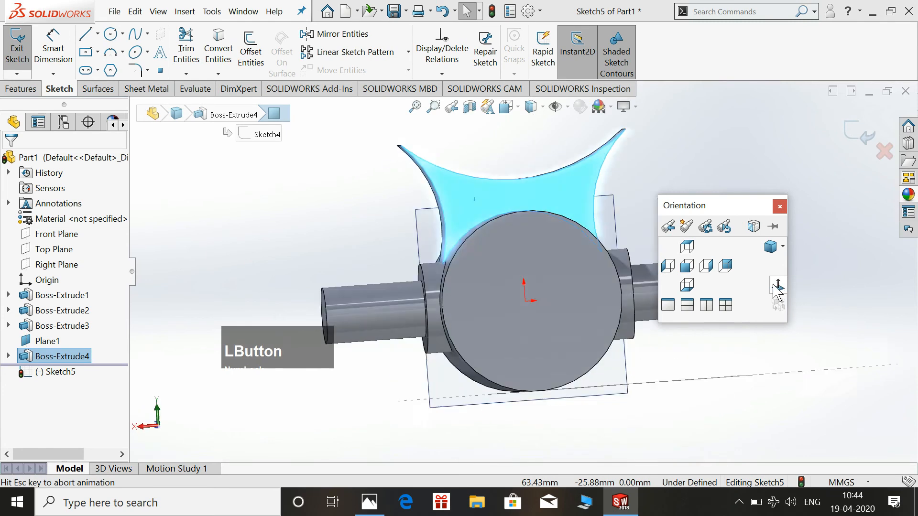
Sketch a circle of 38 mm radius centred 65 mm directly above the origin, coinciding with the web's curved upper edge
scroll(770, 293, "up", 2)
left_click(557, 164)
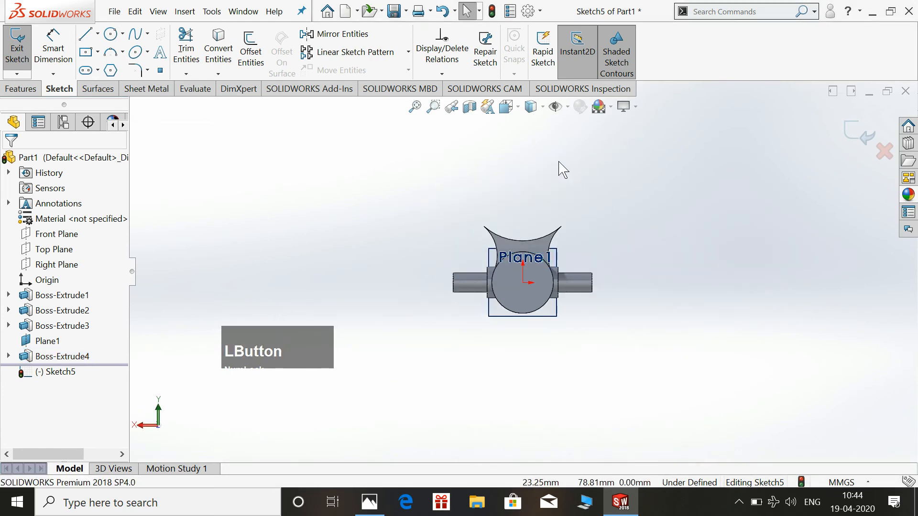
scroll(557, 168, "down", 2)
left_click(115, 34)
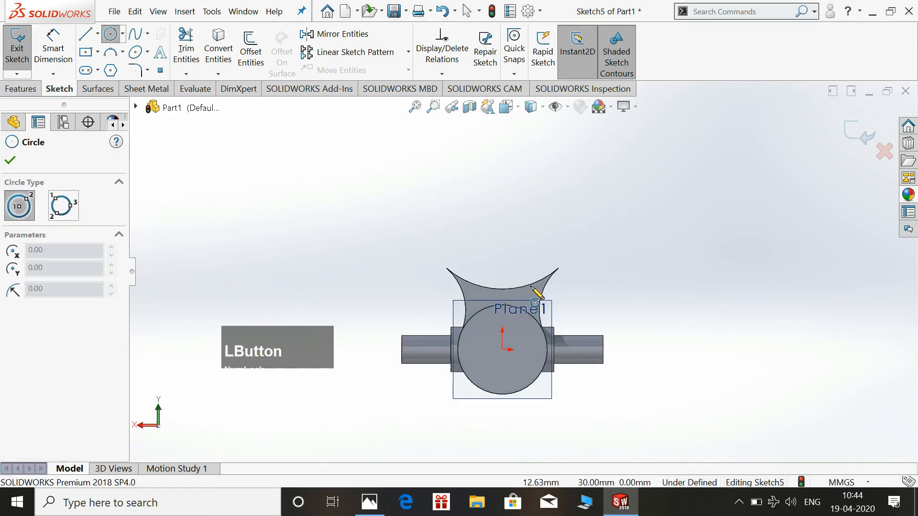
left_click_drag(502, 204, 547, 276)
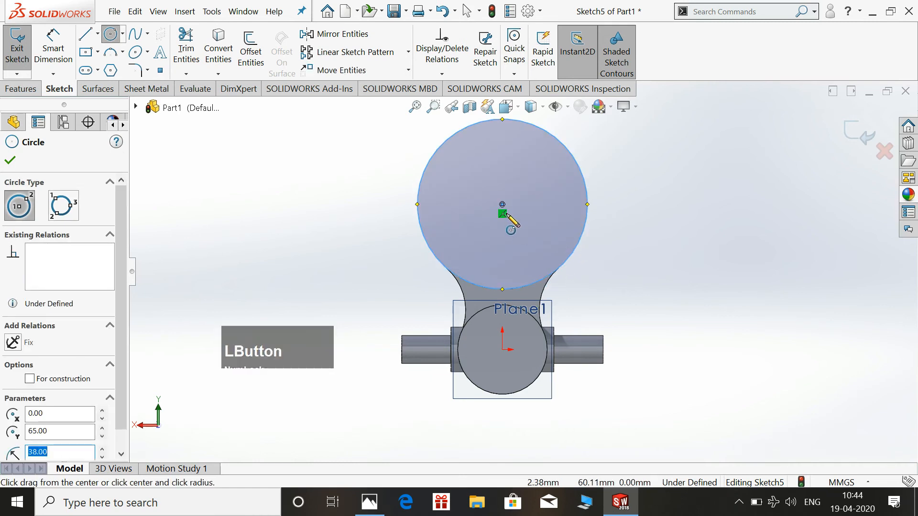
Sketch a smaller concentric circle inside the fork circle, and dimension the outer diameter at 76 mm and the inner at 58 mm
left_click(502, 205)
left_click(548, 248)
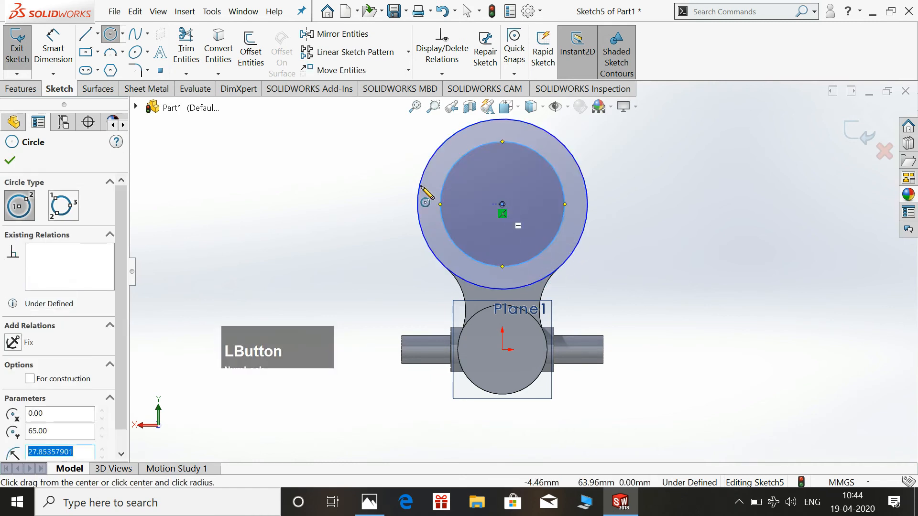
left_click(53, 47)
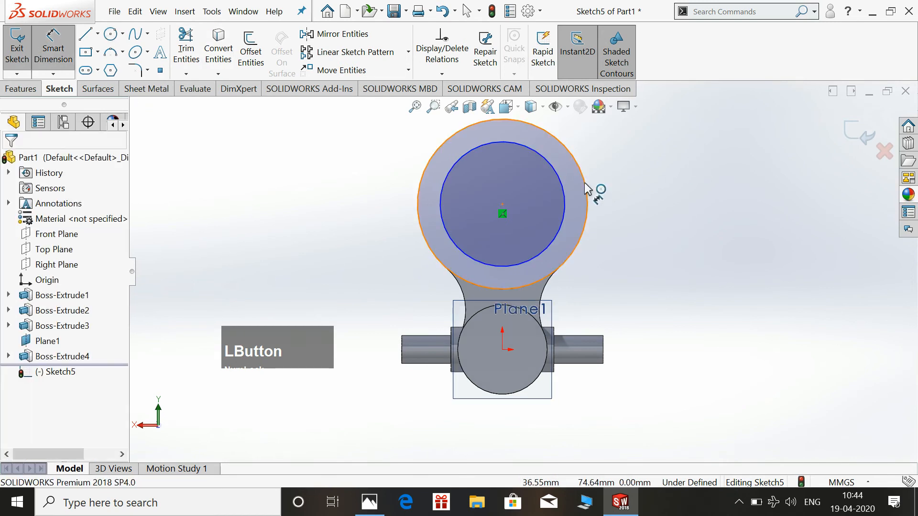
left_click(679, 170)
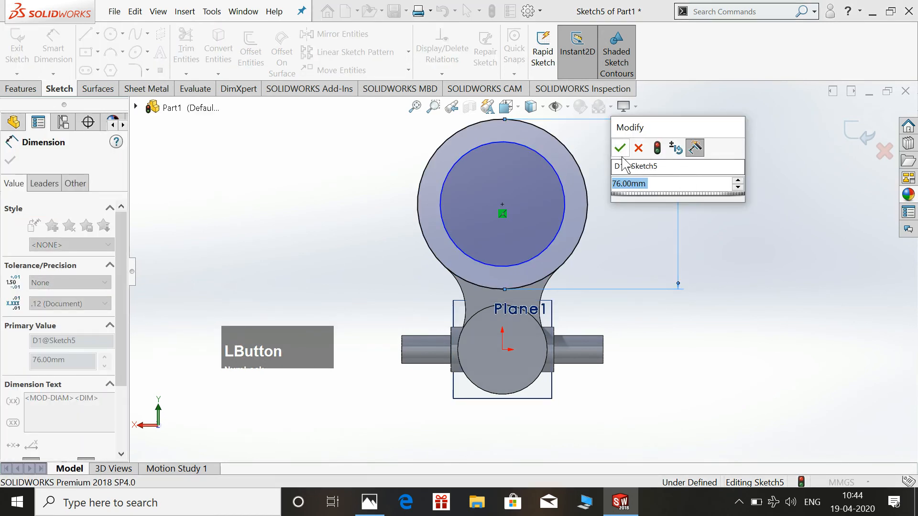
key("Return")
left_click(462, 157)
left_click(322, 165)
type("58")
key("Return")
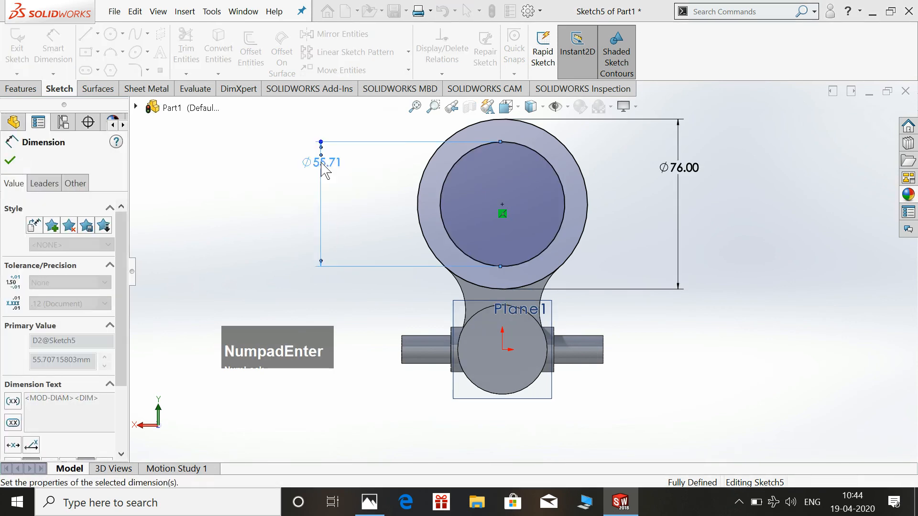
key("Escape")
Draw two horizontal lines at centre height joining the inner and outer fork circles, one on each side
left_click(85, 34)
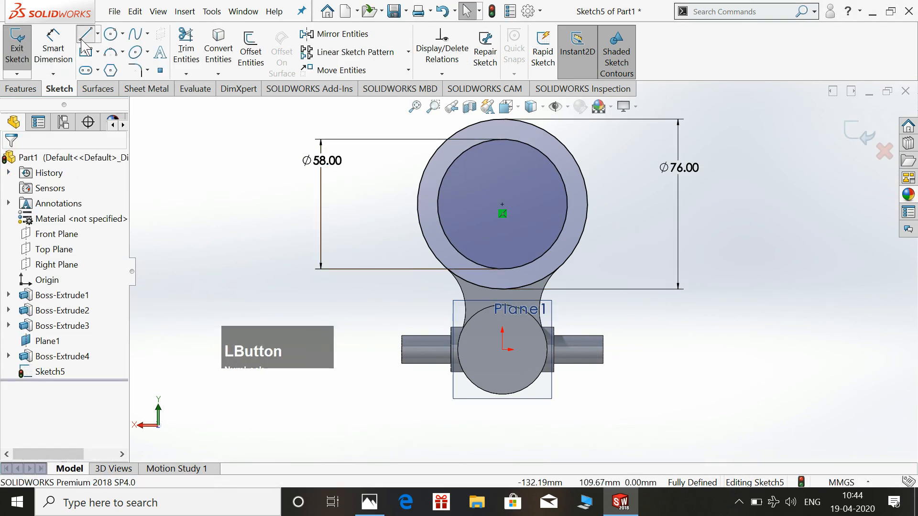
left_click(417, 204)
left_click(438, 204)
key("Escape")
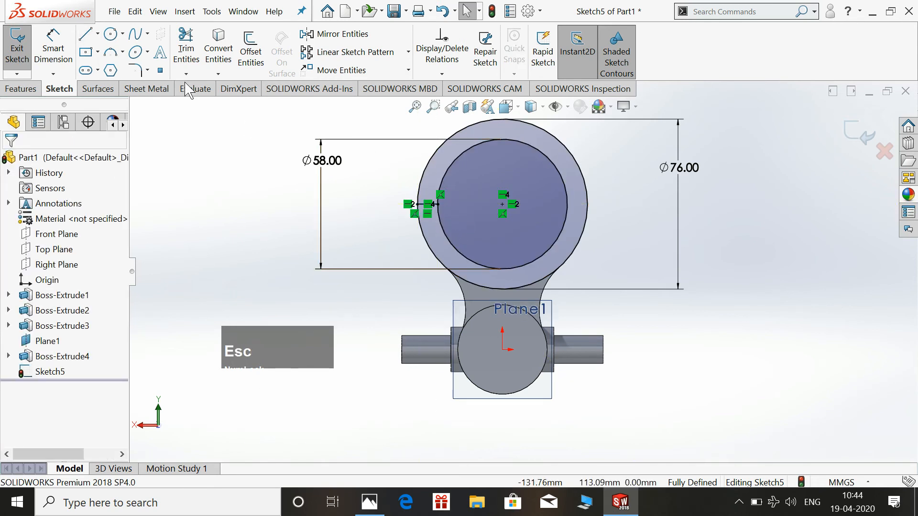
left_click(86, 34)
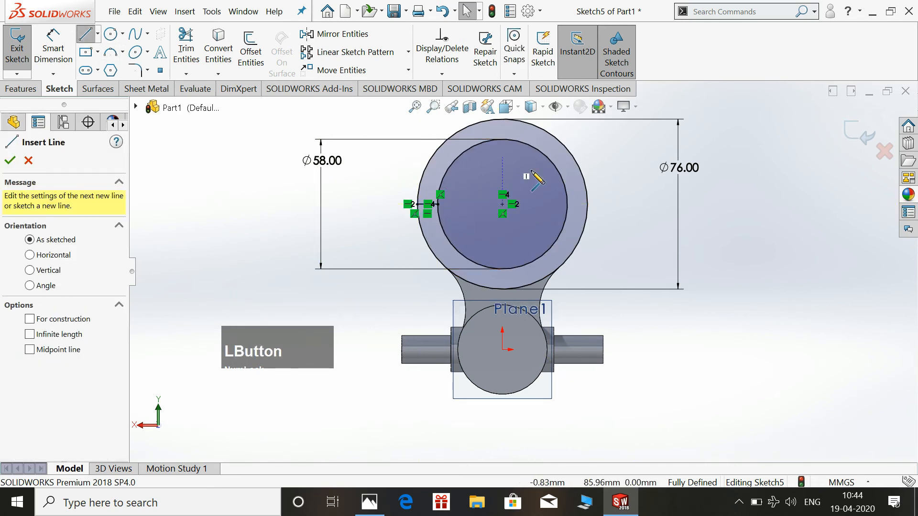
left_click(568, 204)
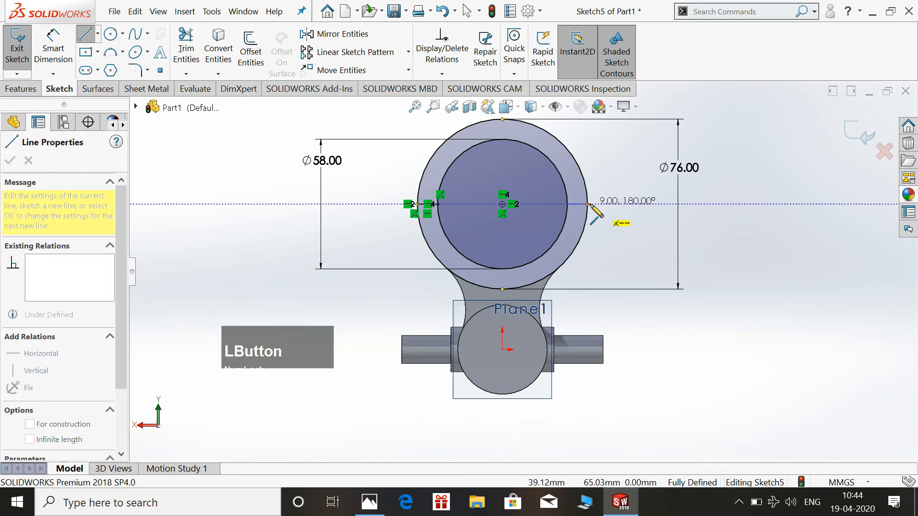
left_click(588, 205)
key("Escape")
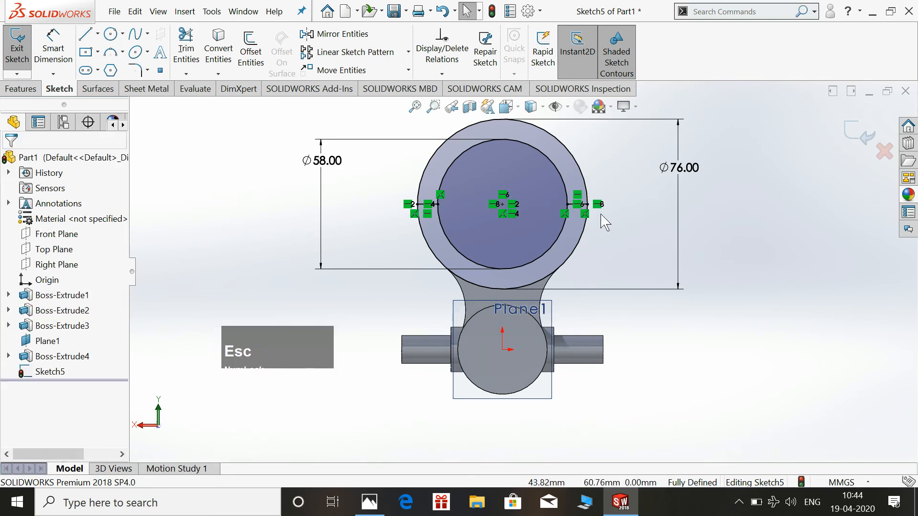
Trim away the upper halves of both fork circles to leave a closed U-shaped profile, and exit the sketch
left_click(196, 65)
left_click_drag(478, 178, 427, 168)
key("Escape")
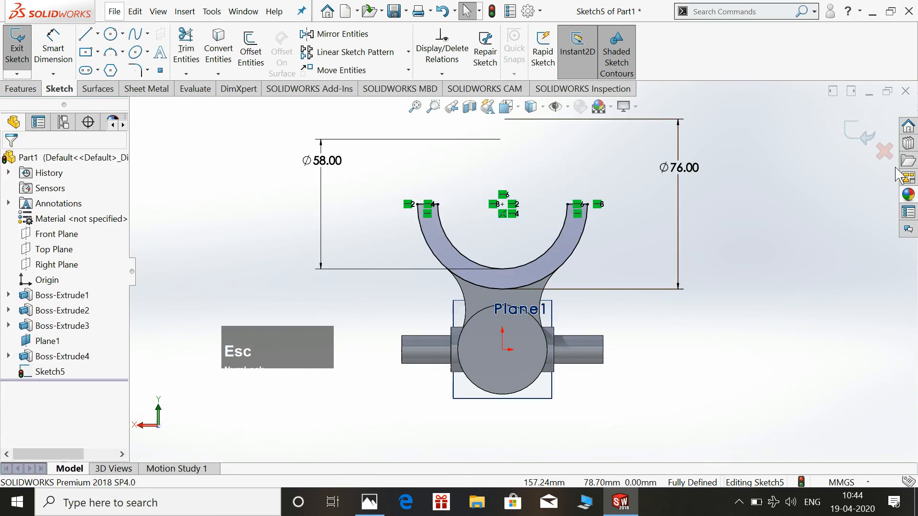
left_click(859, 135)
Extrude the fork profile as a blind boss 13 mm deep in the reversed direction, merged with the body, in trimetric view
key("space")
left_click(830, 158)
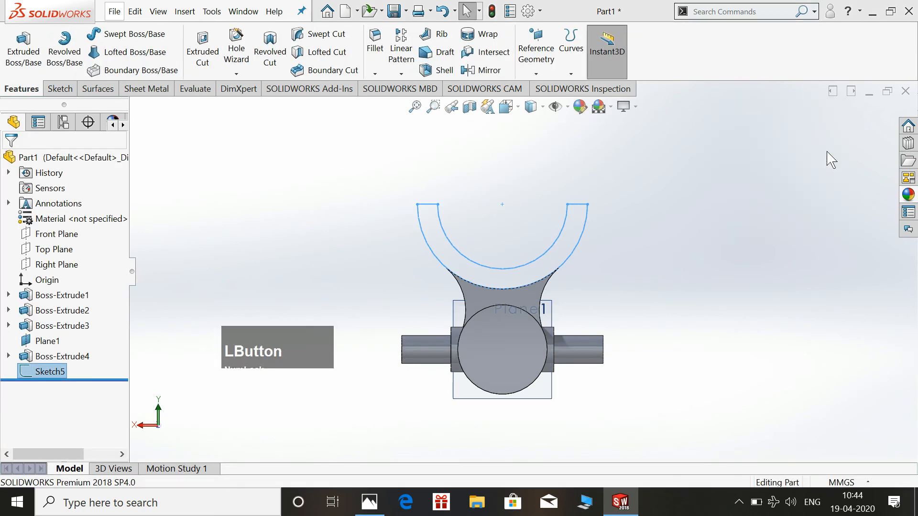
left_click(21, 55)
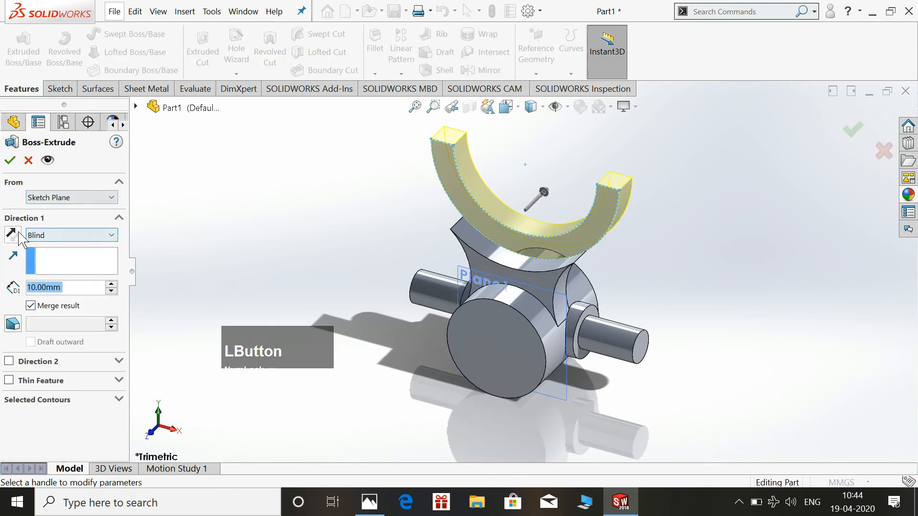
left_click(18, 234)
left_click(86, 288)
type("13")
key("Return")
left_click(10, 160)
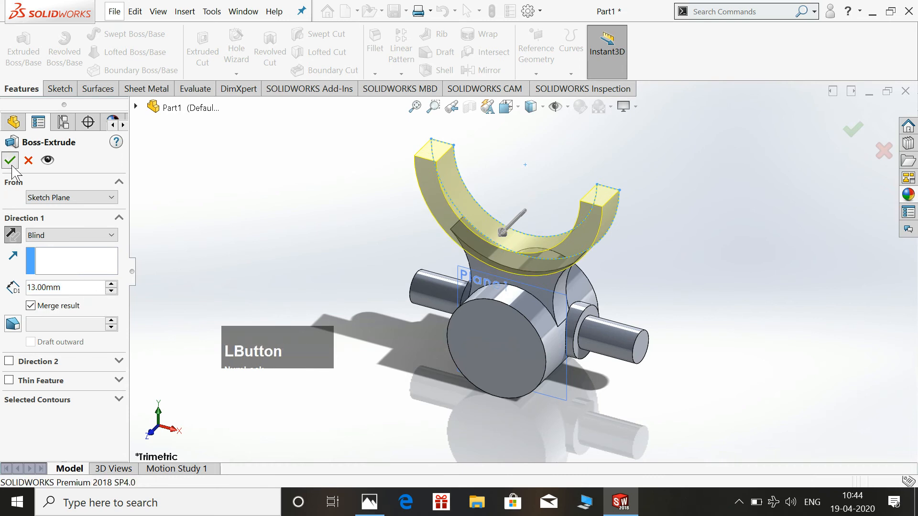
Hide Plane1 and start a new sketch on the hub's front circular face, viewed normal to it
right_click(565, 400)
left_click(617, 286)
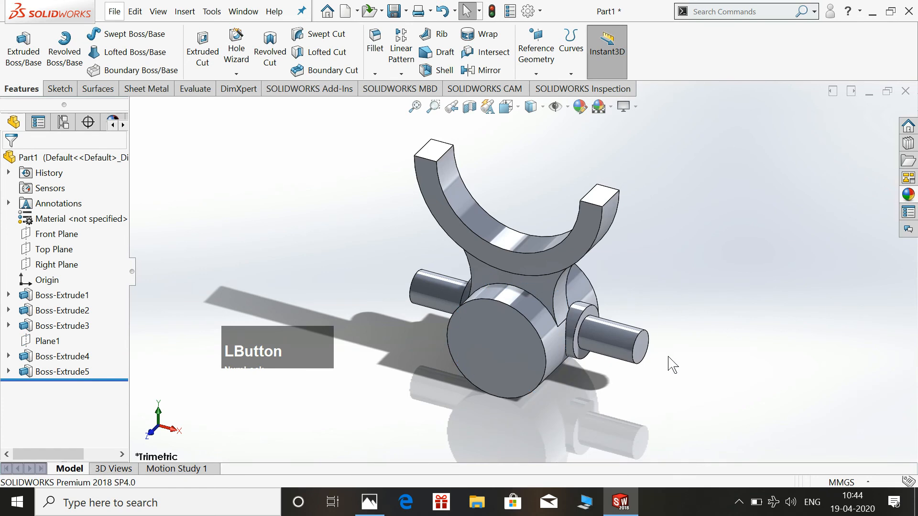
left_click(478, 343)
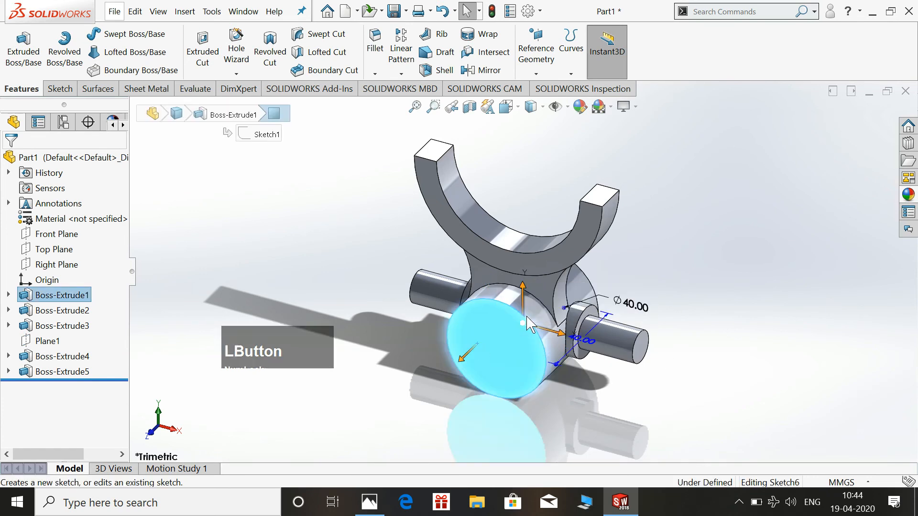
left_click(528, 313)
key("space")
left_click(674, 265)
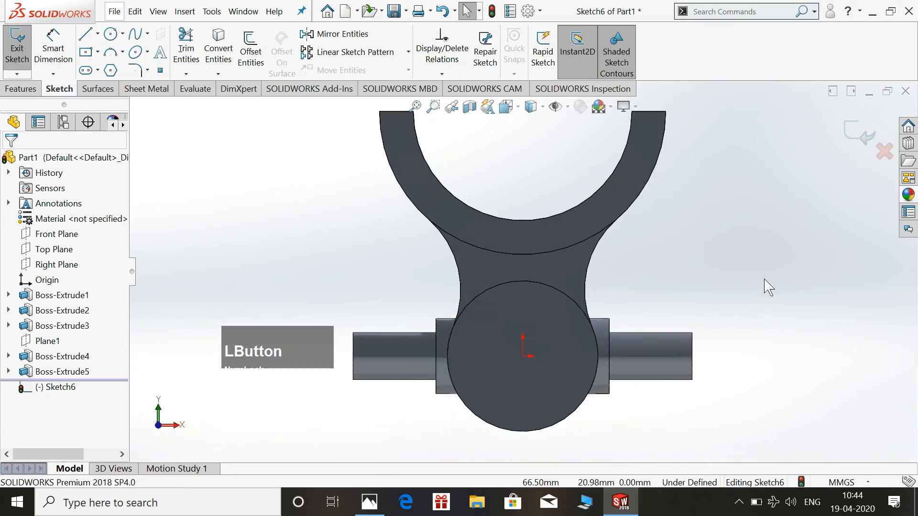
scroll(635, 371, "up", 2)
Check the hub bore in the reference drawing, and sketch a circle centred on the origin with a diameter of 25 mm
left_click(370, 502)
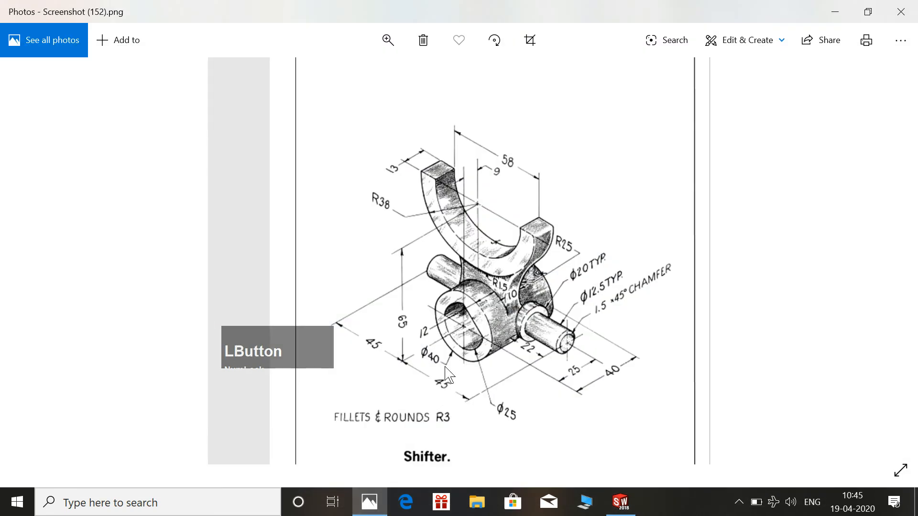
left_click(370, 502)
left_click(110, 38)
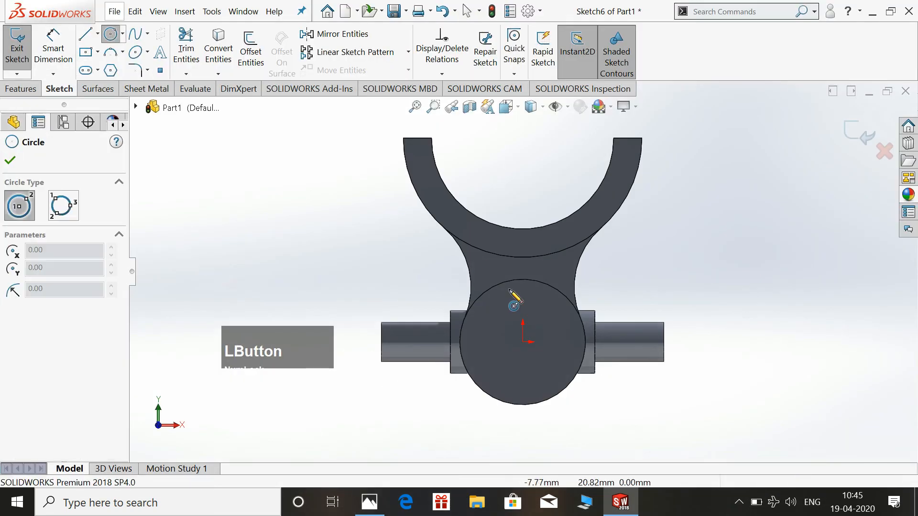
left_click(523, 342)
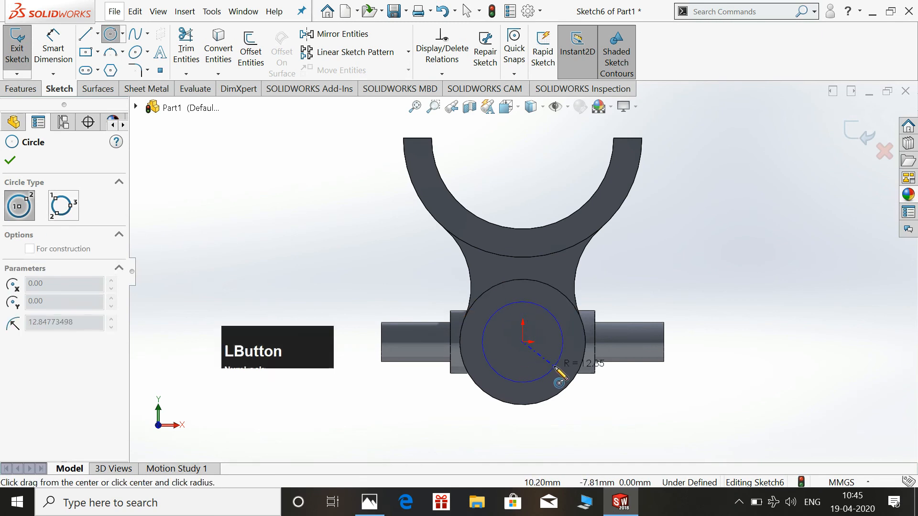
left_click(552, 371)
left_click(54, 49)
left_click(555, 321)
left_click(723, 253)
type("25")
key("Return")
key("Escape")
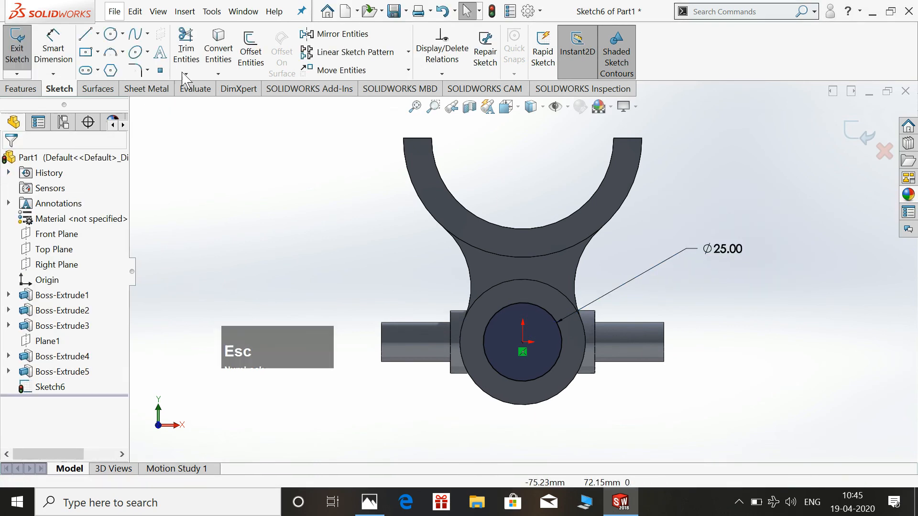
Draw a straight chord across the bore circle from its top quadrant point to its right quadrant point
left_click(86, 35)
scroll(536, 303, "down", 2)
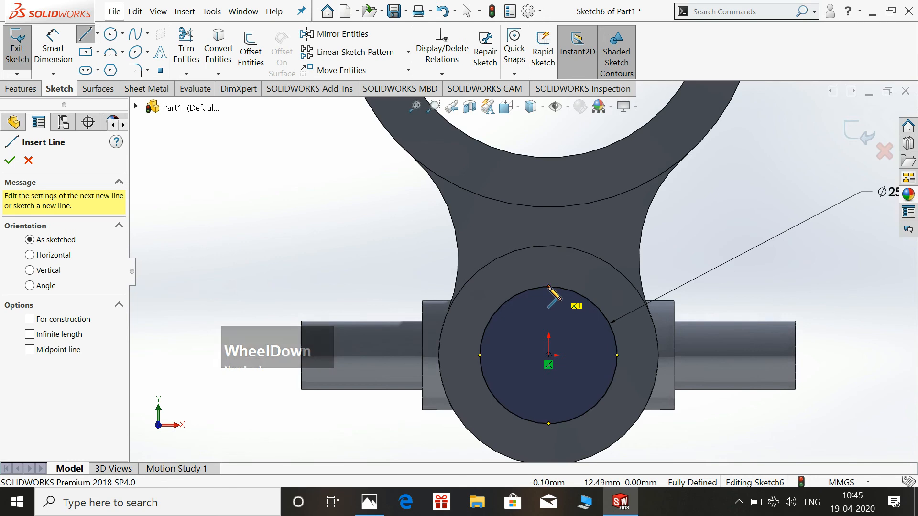
left_click(548, 287)
left_click(618, 356)
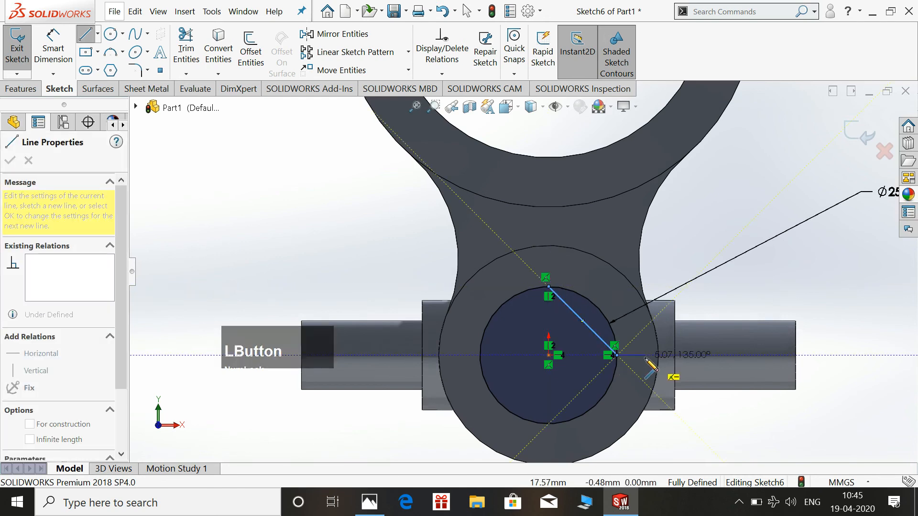
key("Escape")
Trim the bore circle's upper-right arc outside the chord to leave a flat-sided profile, and exit the sketch
left_click(186, 48)
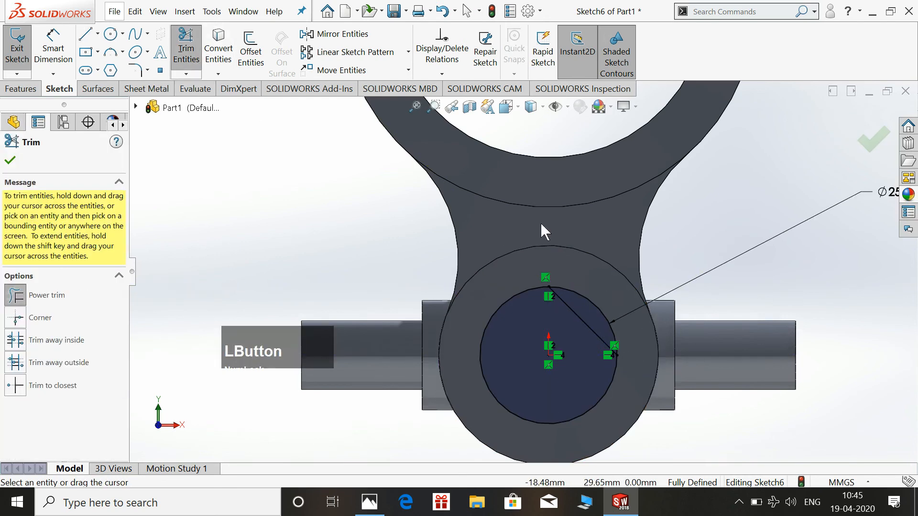
left_click_drag(598, 306, 590, 309)
key("Escape")
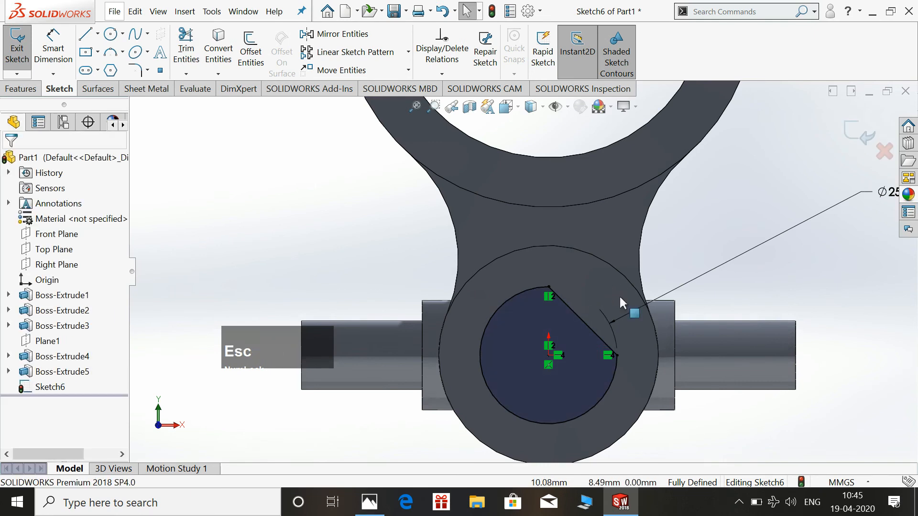
scroll(602, 308, "up", 3)
left_click(869, 137)
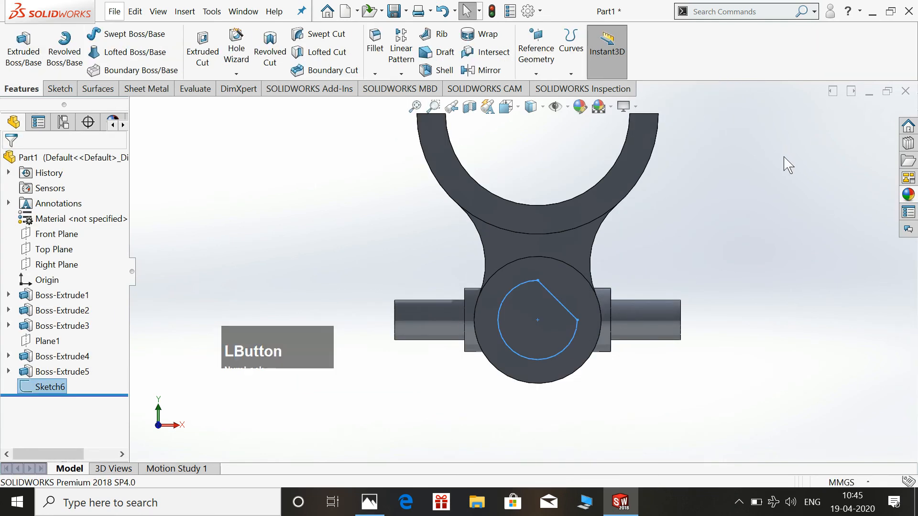
Cut the flat-sided bore profile through all of the hub, working in trimetric view
key("space")
left_click(870, 139)
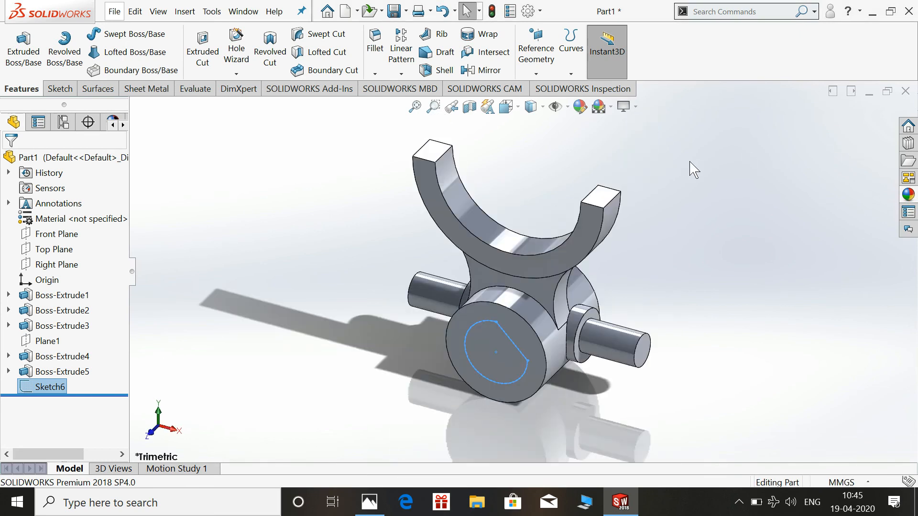
left_click(205, 67)
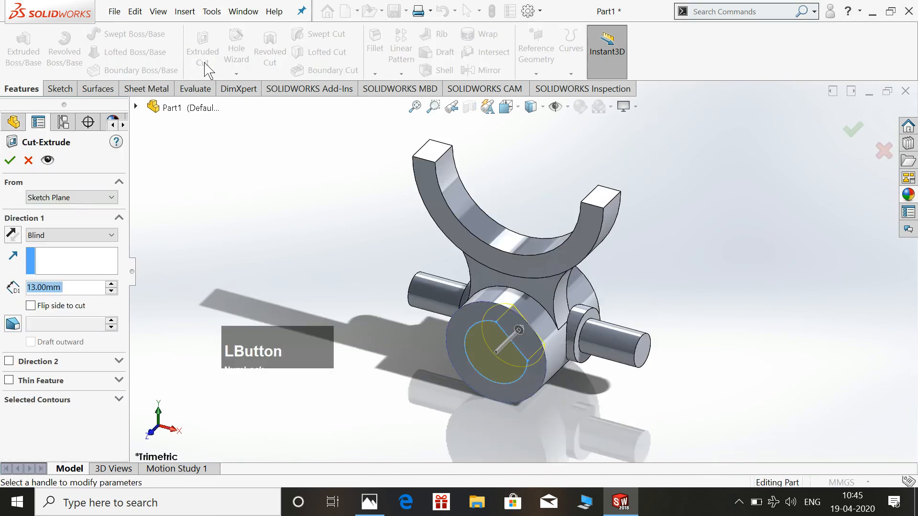
left_click(46, 236)
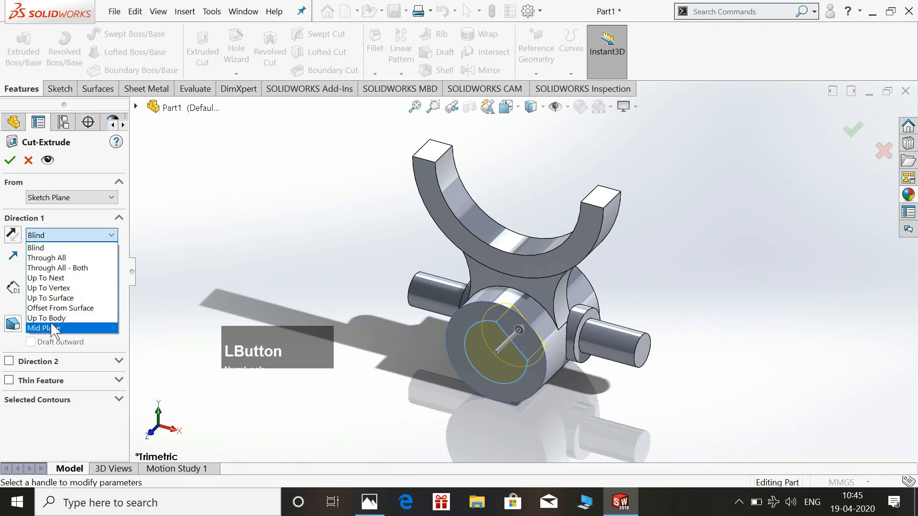
left_click(56, 258)
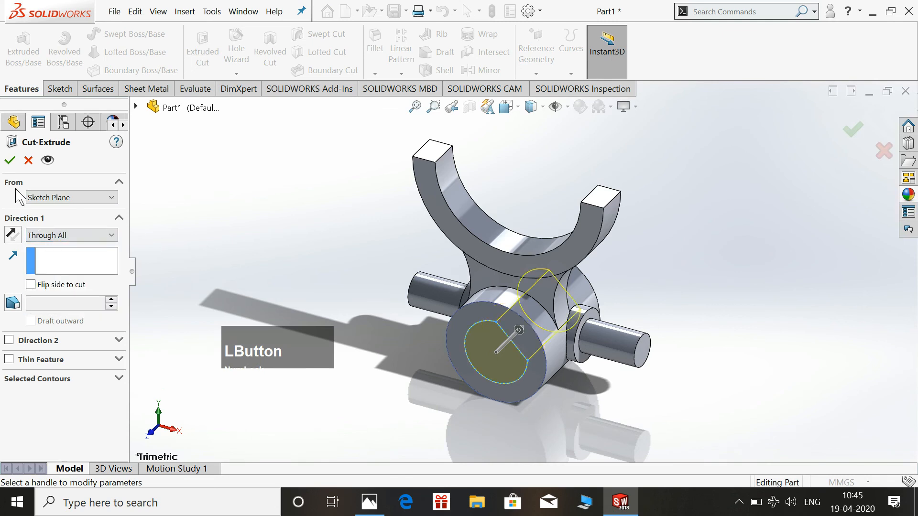
left_click(10, 161)
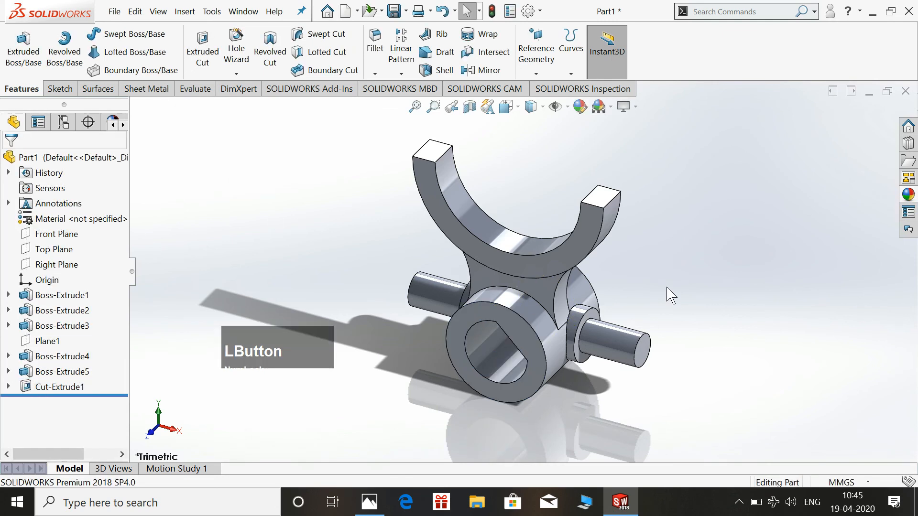
Chamfer the outer end edges of both side shafts by 1.5 mm at 45°, checking the chamfer note in the reference drawing
left_click(375, 73)
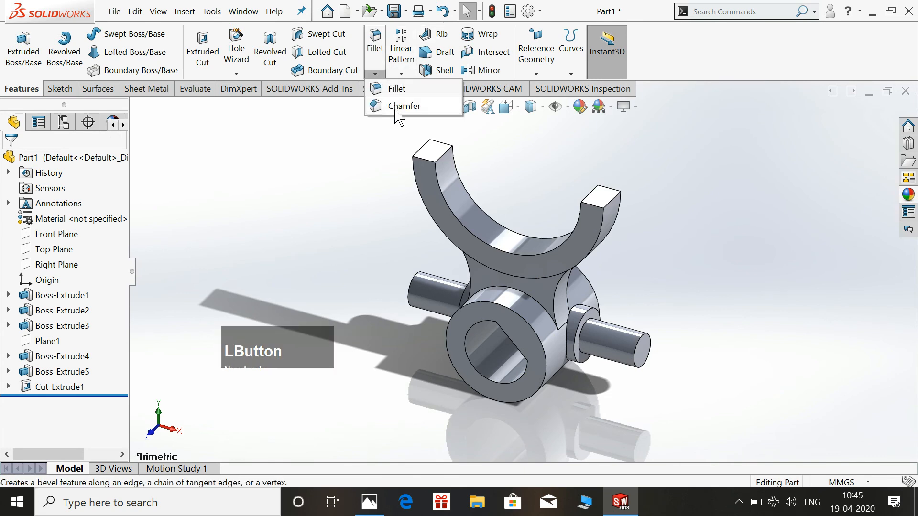
left_click(400, 105)
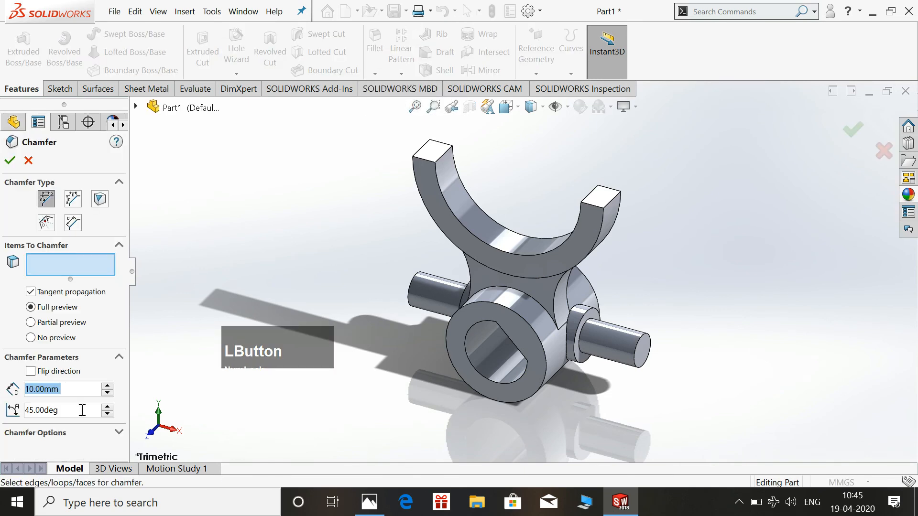
type("1.5")
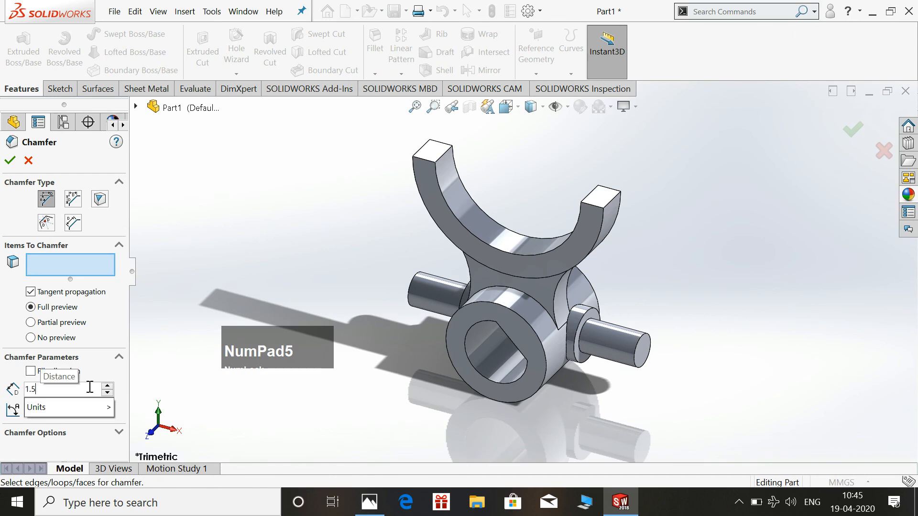
key("Return")
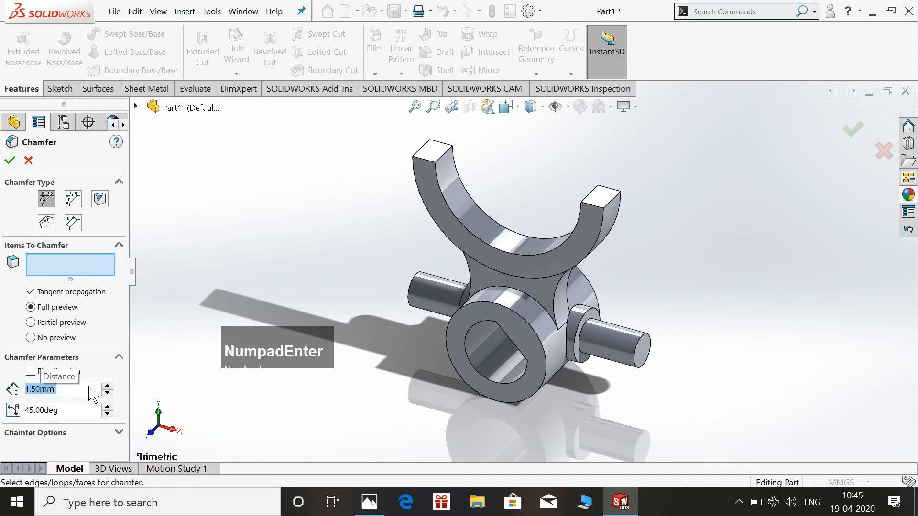
left_click(369, 501)
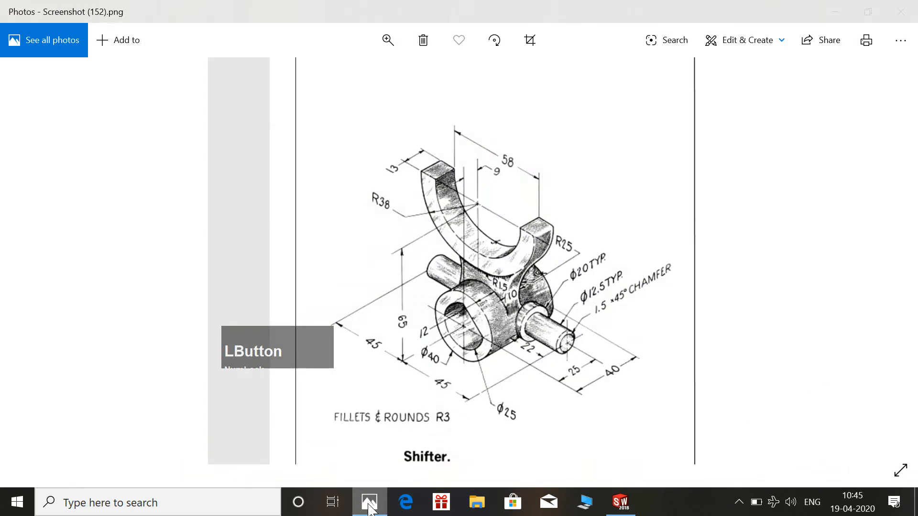
left_click(368, 501)
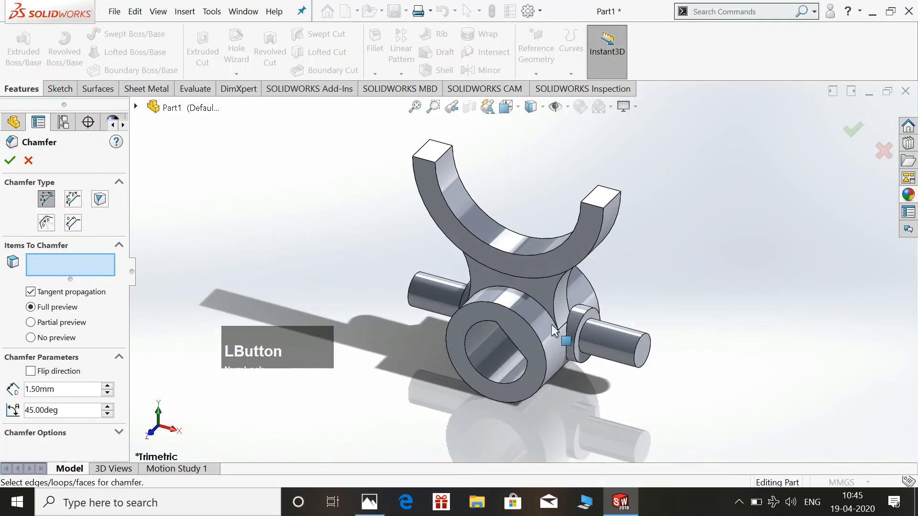
left_click(647, 341)
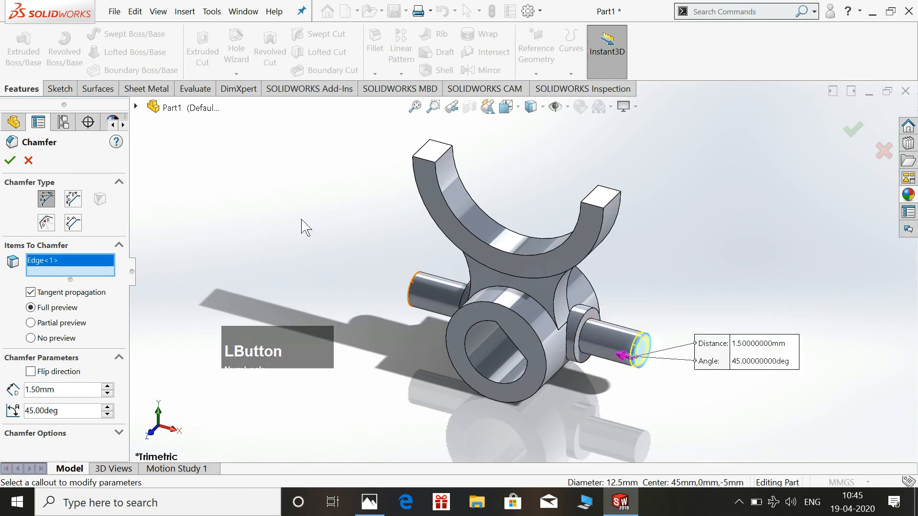
left_click(414, 289)
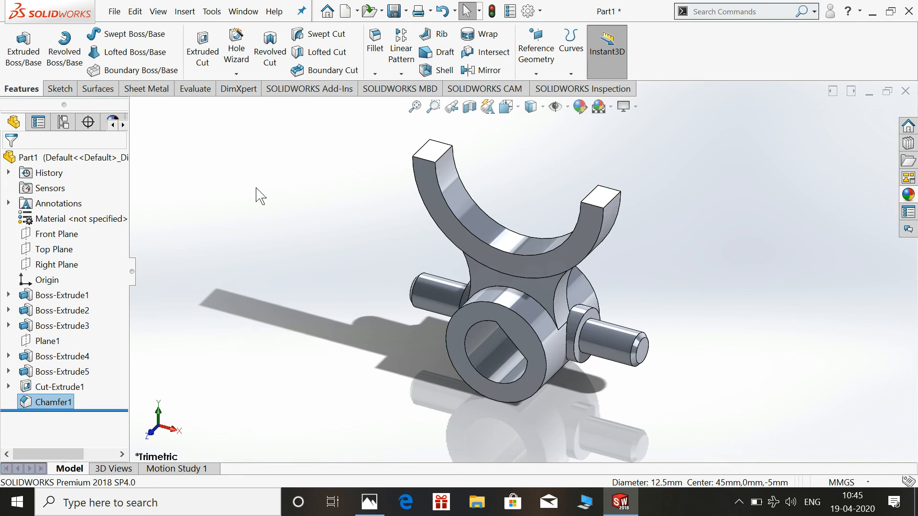
left_click(287, 213)
Start a symmetric fillet with a 1.5 mm radius, and check the fillet notes in the reference drawing
middle_click_drag(714, 276, 703, 225)
left_click(375, 45)
middle_click_drag(328, 234, 320, 137)
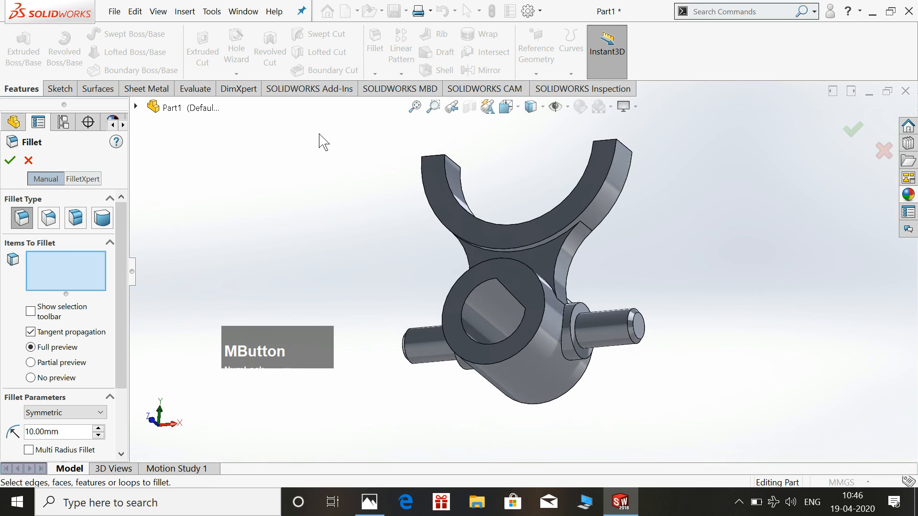
left_click(58, 433)
type("1.5")
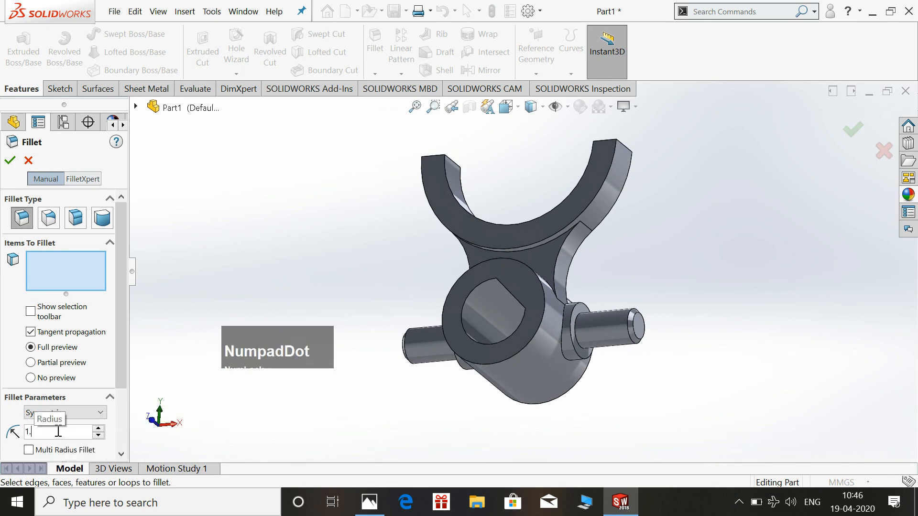
key("Return")
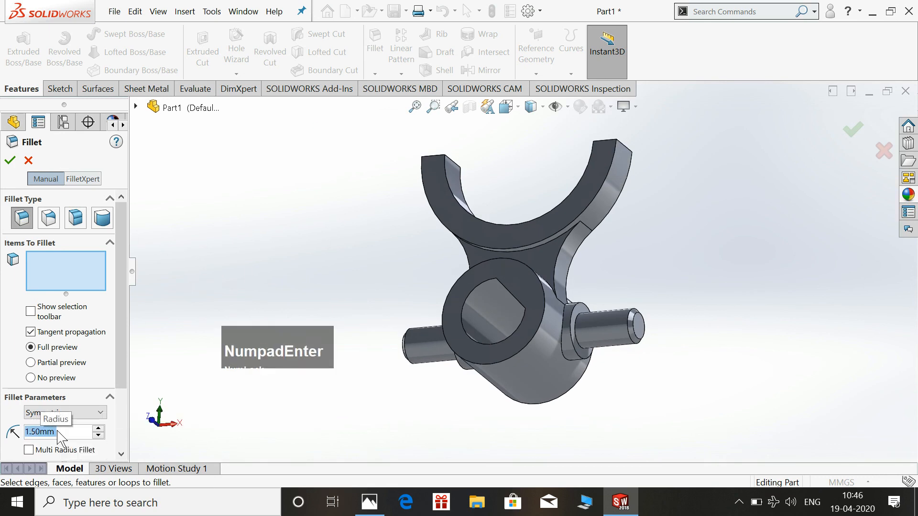
left_click(377, 504)
left_click(371, 502)
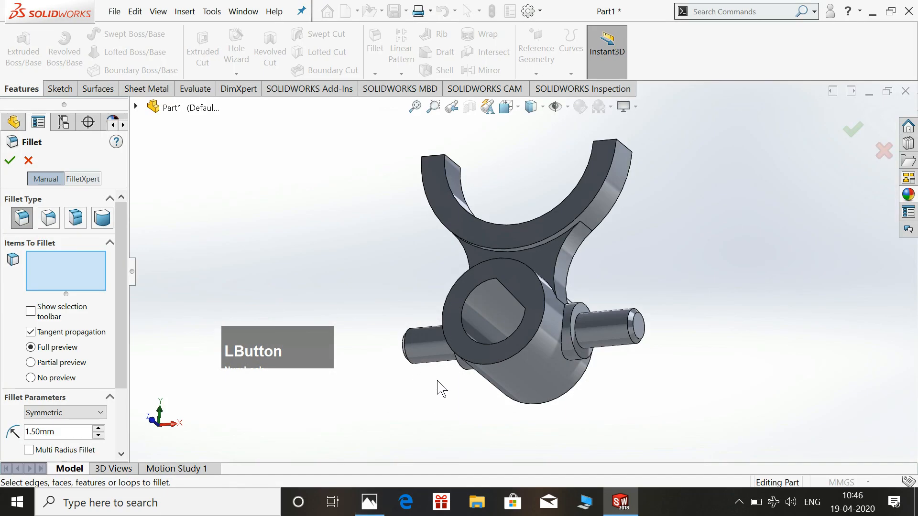
Select for filleting the web's front and rear curved edges on one side and the arc where its front face meets the fork
left_click(564, 263)
left_click(581, 260)
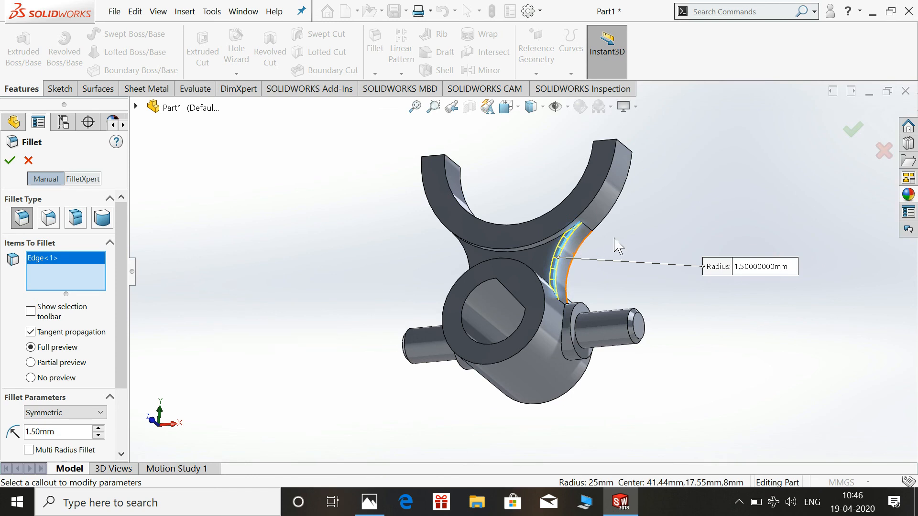
left_click(604, 230)
middle_click_drag(641, 254, 576, 242)
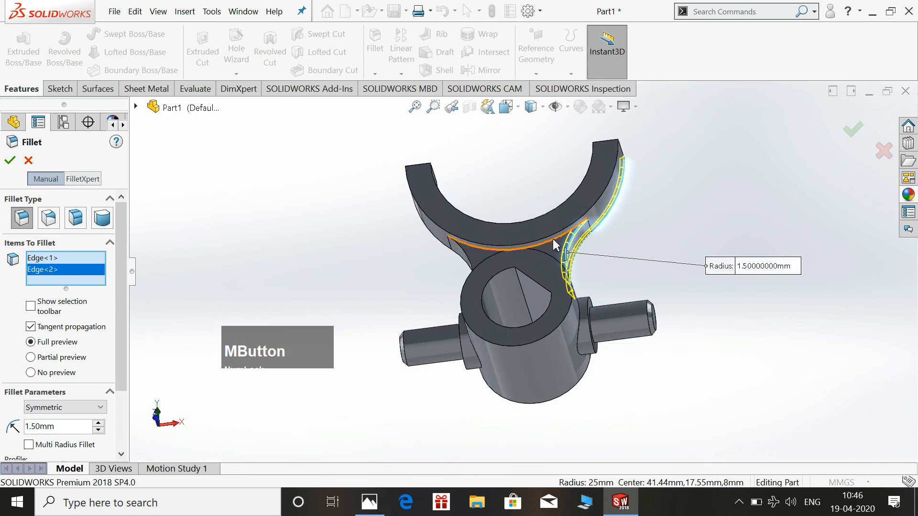
scroll(553, 239, "down", 3)
left_click(596, 255)
Add the web's front and rear curved edges on the opposite side, recheck the reference drawing, and apply the fillet
middle_click_drag(597, 255, 463, 354)
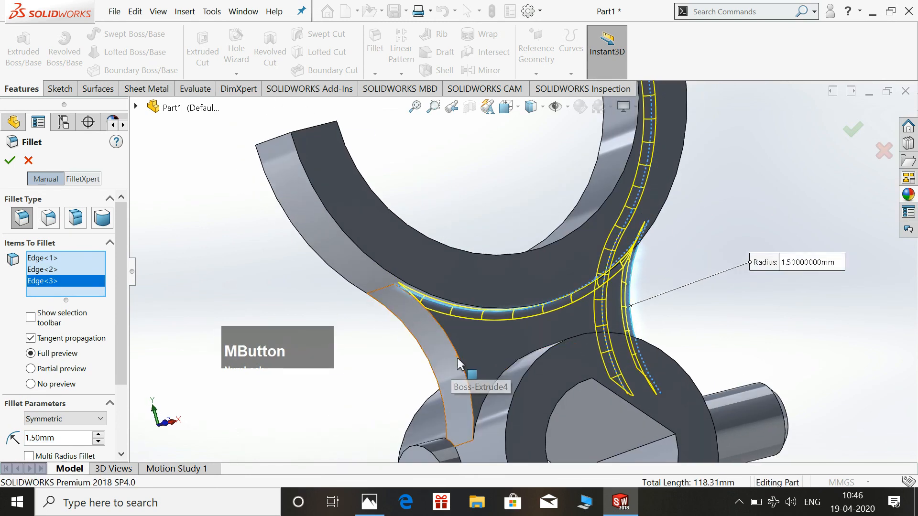
left_click(460, 363)
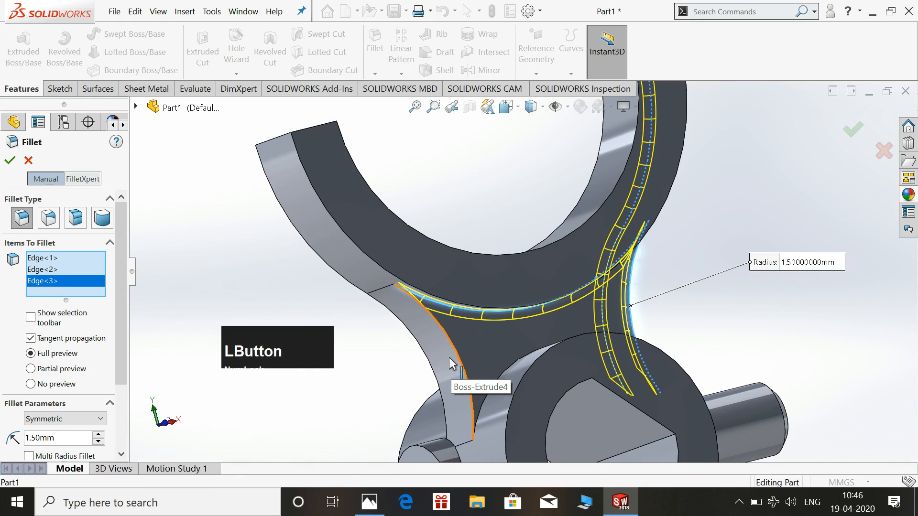
left_click(425, 358)
scroll(362, 346, "up", 2)
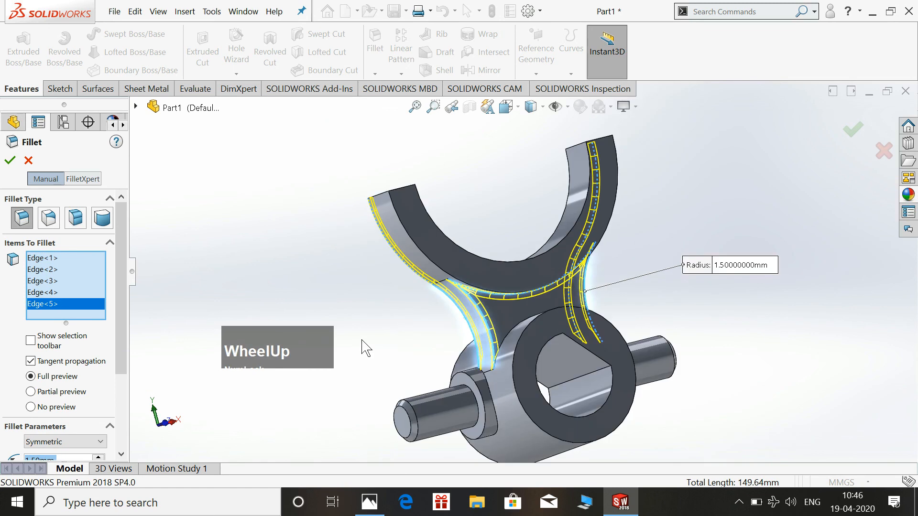
middle_click_drag(671, 235, 367, 477)
left_click(369, 502)
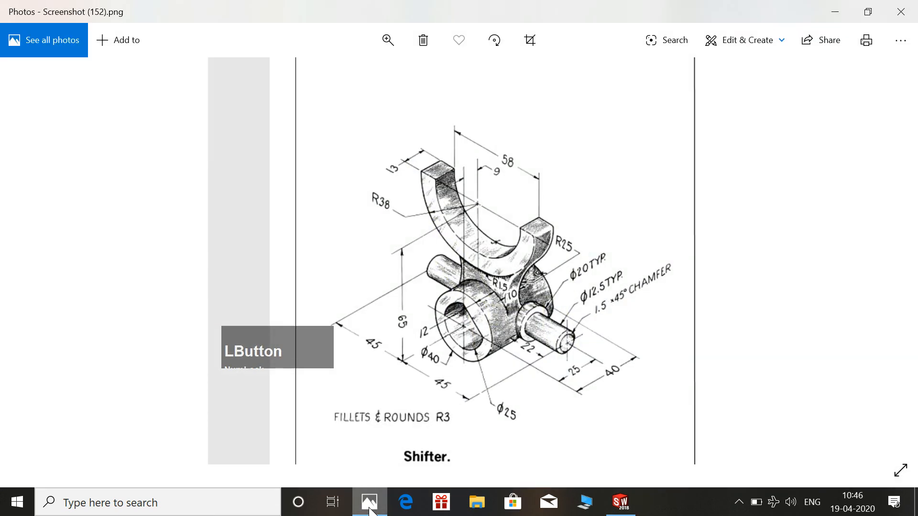
left_click(369, 503)
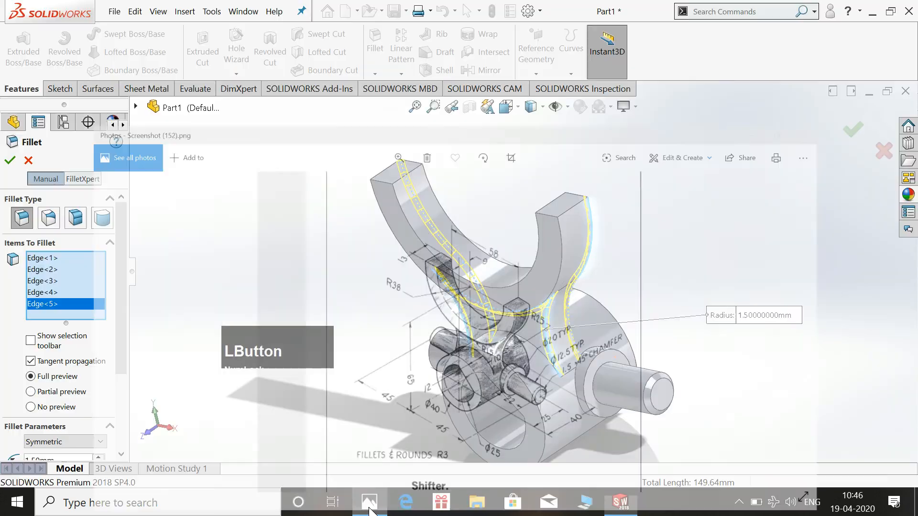
left_click(10, 162)
Switch the model to trimetric view and inspect the filleted web between the fork and hub
key("space")
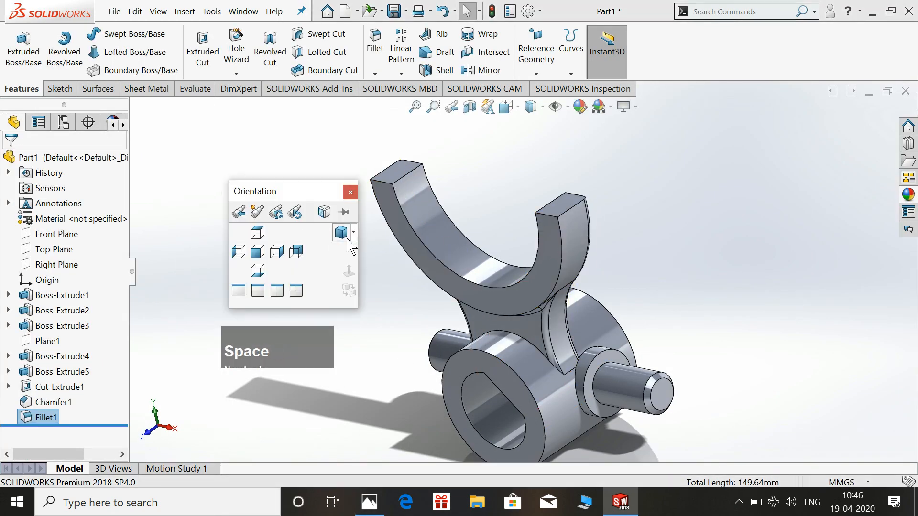
left_click(354, 232)
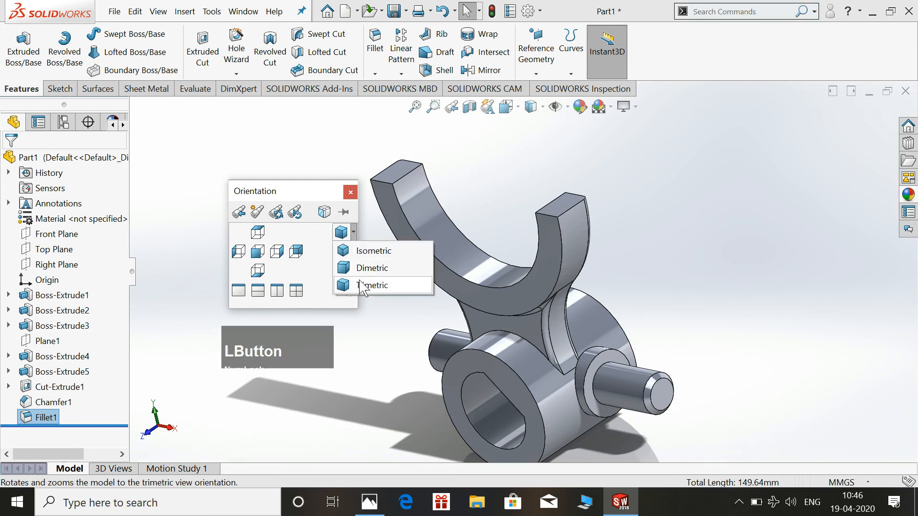
left_click(364, 287)
left_click(694, 252)
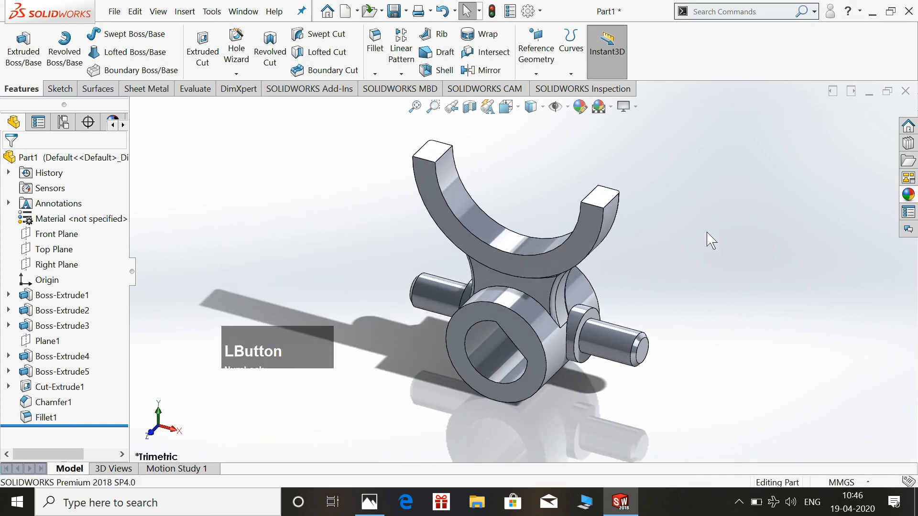
scroll(564, 303, "down", 2)
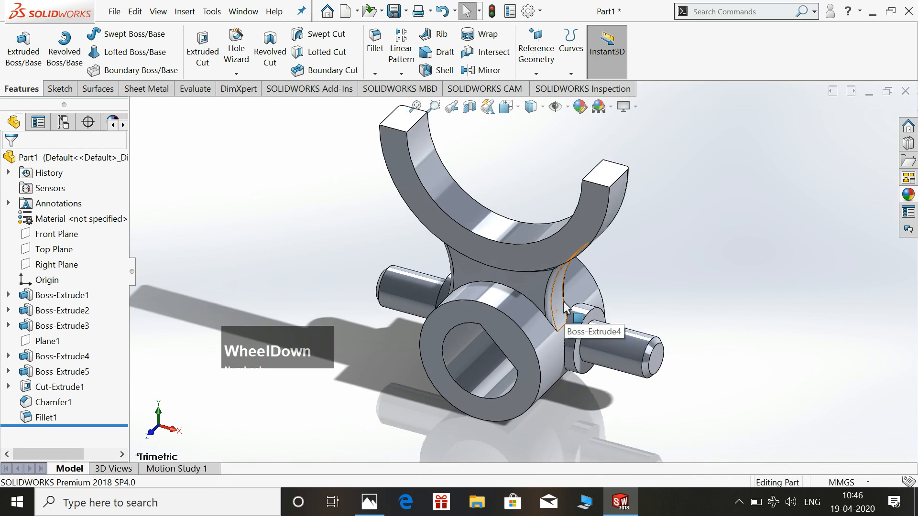
scroll(564, 302, "up", 1)
scroll(521, 210, "down", 1)
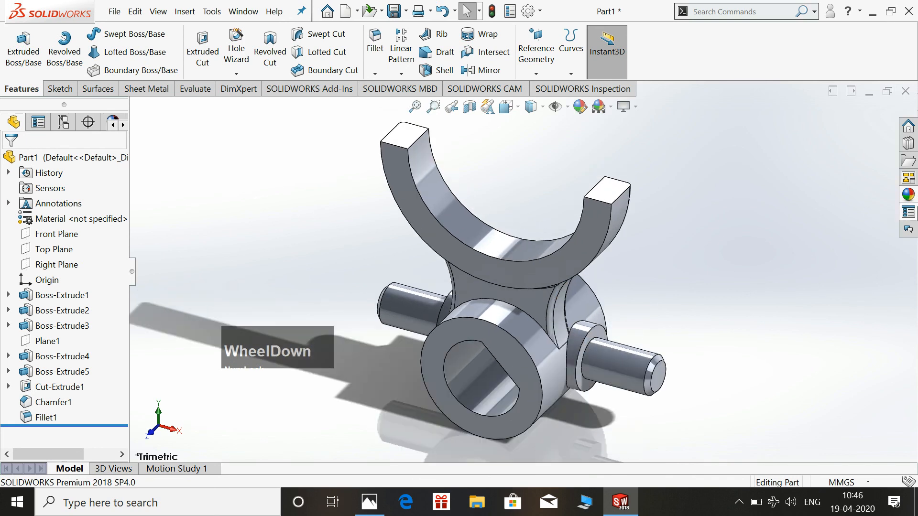
Apply the polished bronze metal appearance to the whole part
left_click(908, 195)
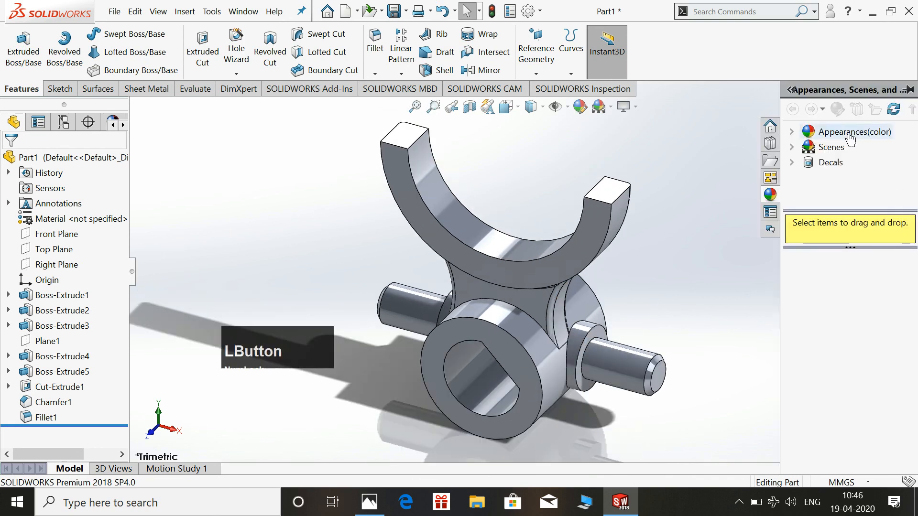
left_click(794, 132)
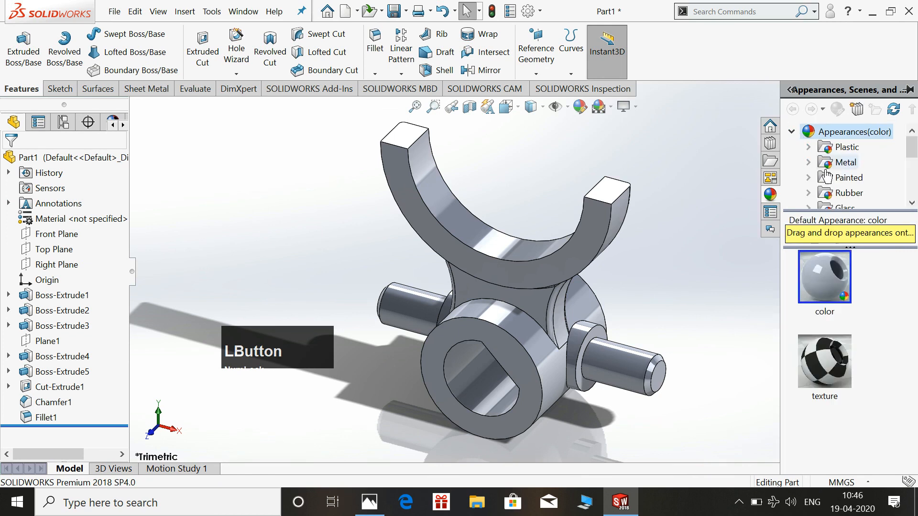
left_click(826, 165)
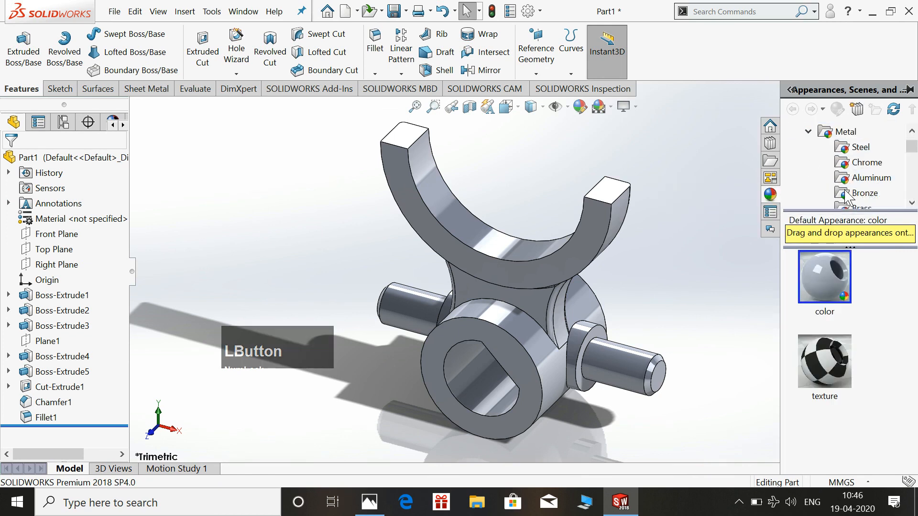
left_click(842, 203)
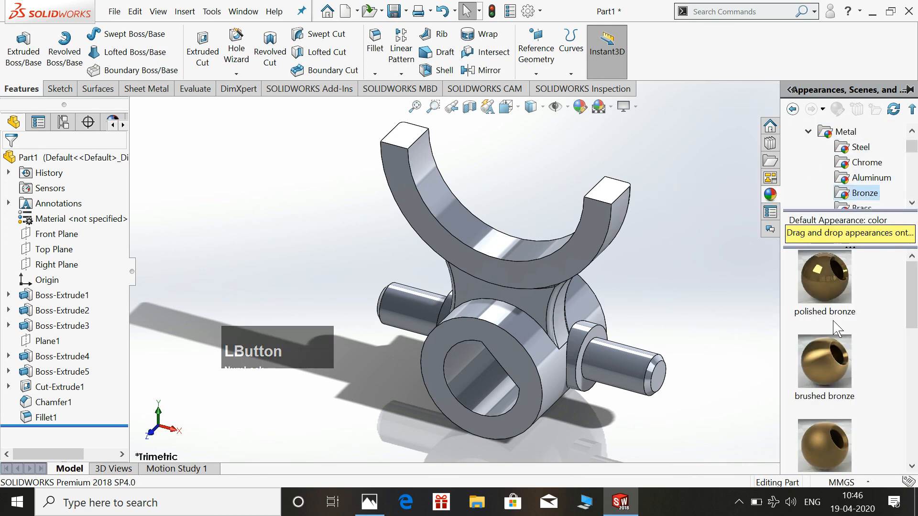
left_click_drag(842, 297, 579, 297)
left_click(593, 295)
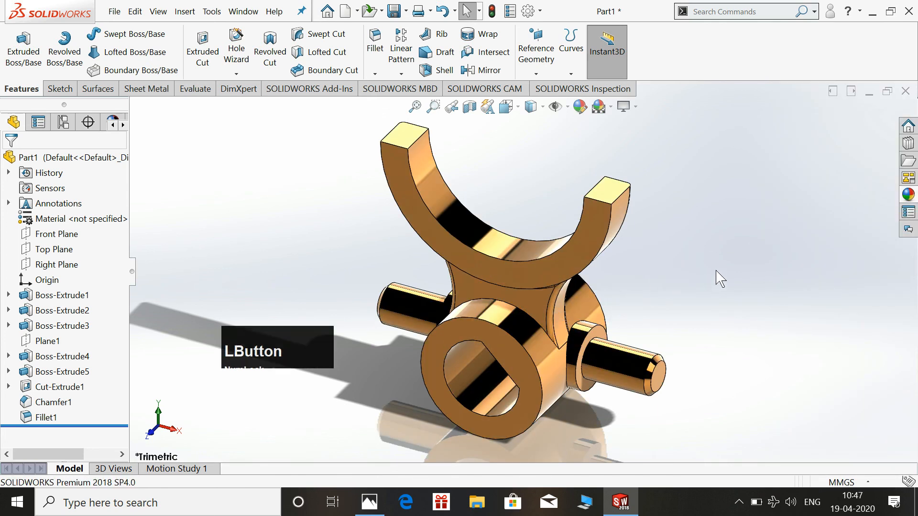
Set both the shaded and the wireframe image quality resolutions to their highest in the document properties
left_click(539, 10)
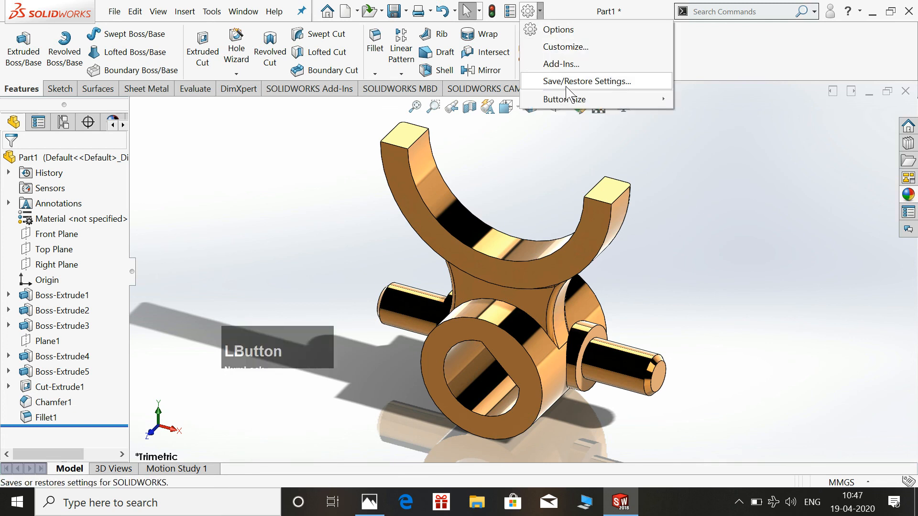
left_click(557, 29)
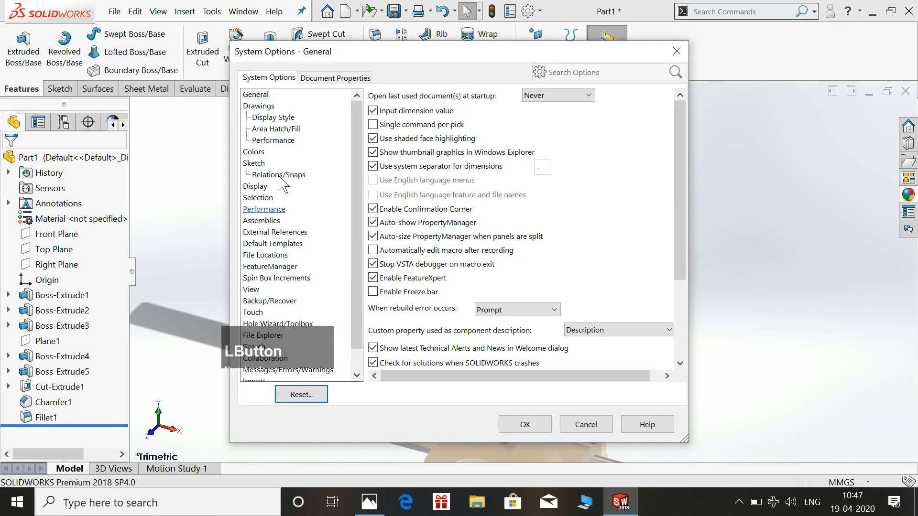
left_click(335, 78)
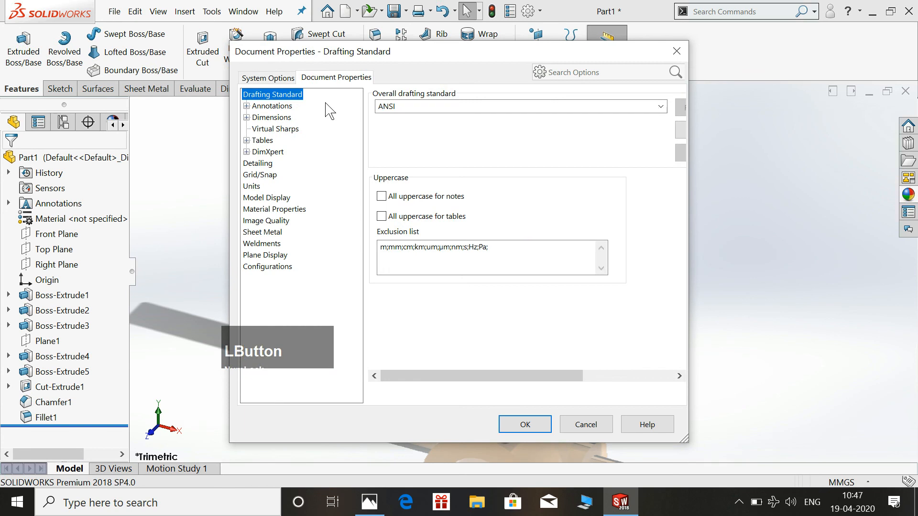
left_click(267, 222)
left_click_drag(630, 127, 643, 125)
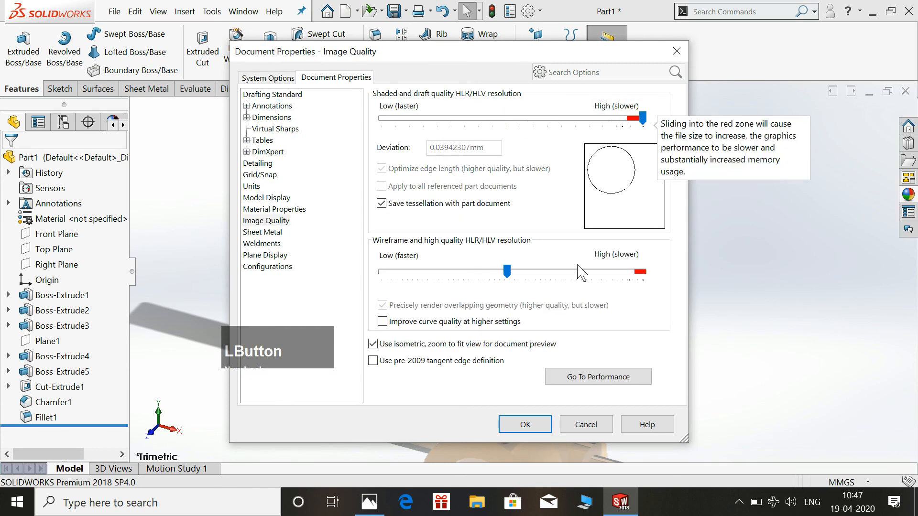
left_click_drag(507, 273, 552, 274)
left_click_drag(617, 288, 676, 345)
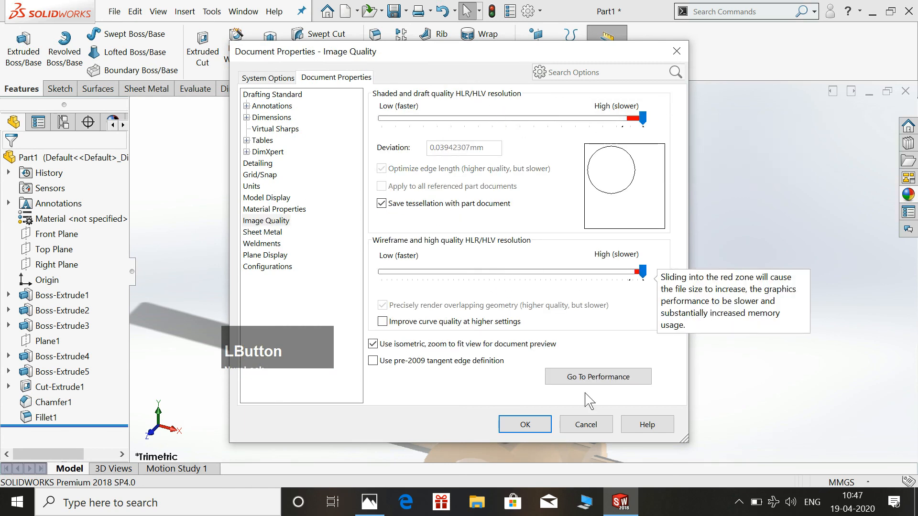
left_click(523, 425)
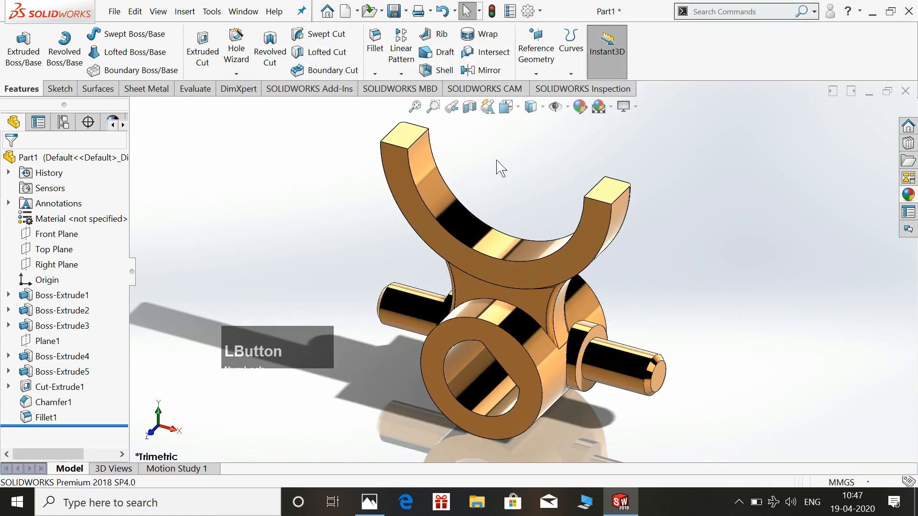
key("ctrl+shift")
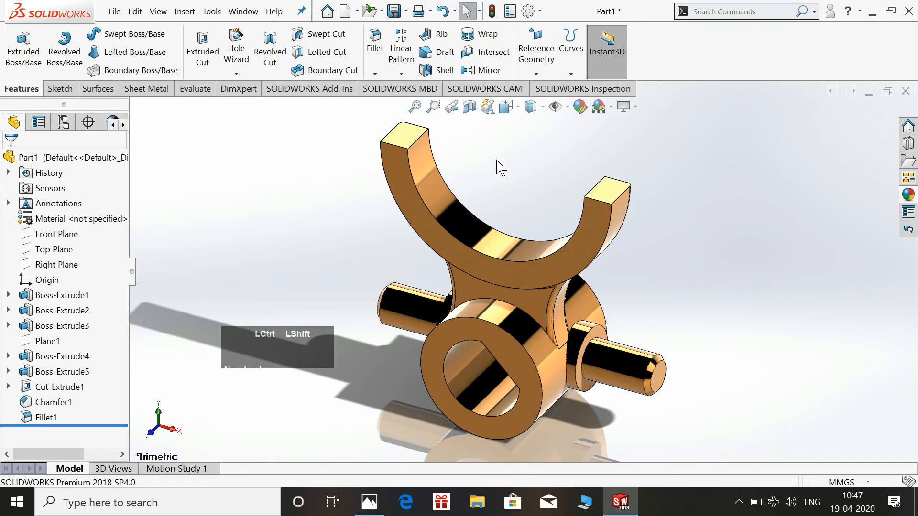